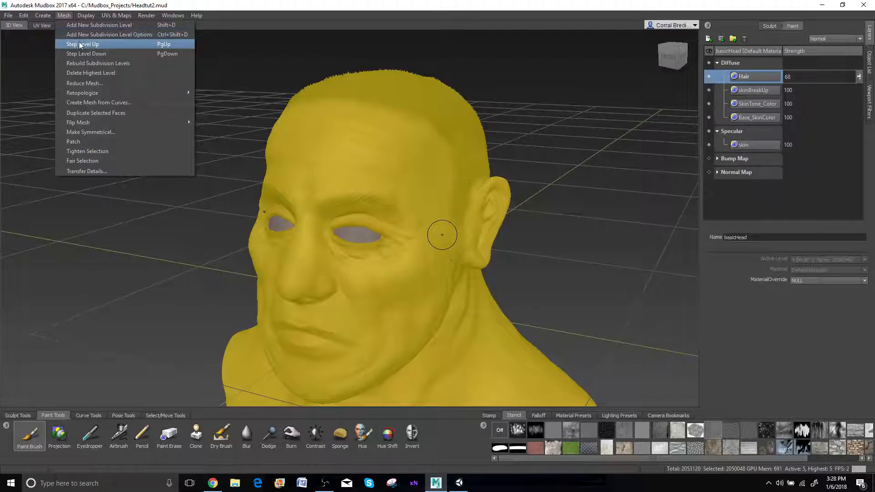
Deselect everything in the scene so the head's painted layers can be viewed from the side
left_click(24, 16)
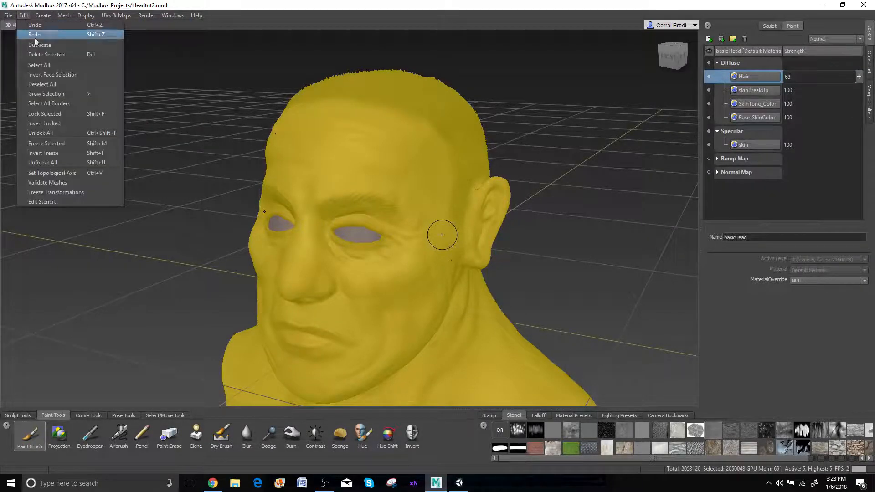
left_click(54, 84)
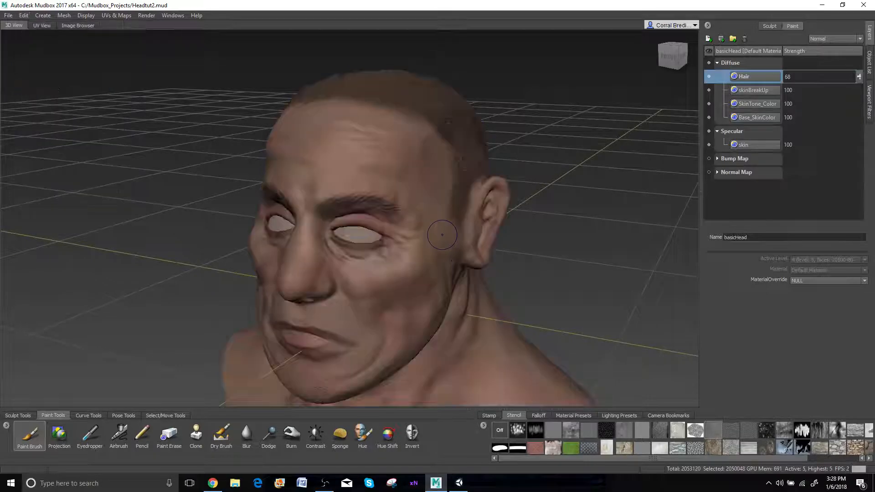
left_click_drag(259, 217, 215, 208, "alt")
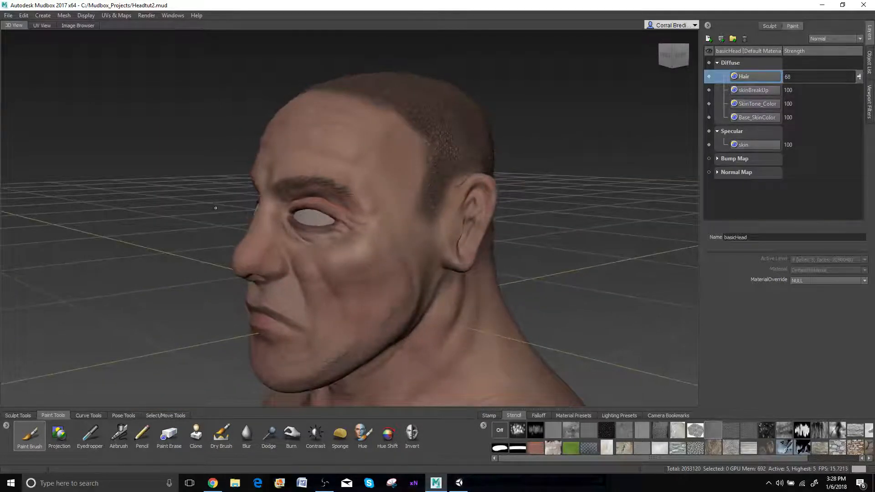
left_click_drag(325, 231, 346, 215, "alt")
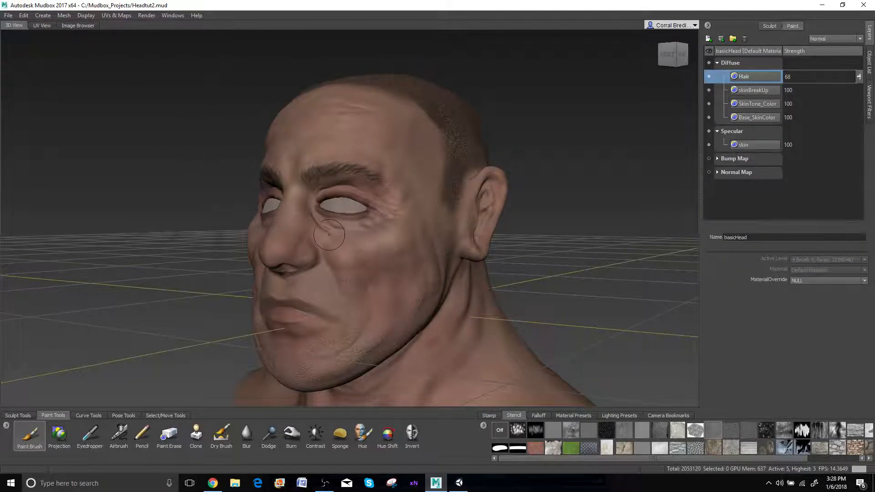
Create a new texture map extraction operation and include the Ambient Occlusion Map
left_click(120, 16)
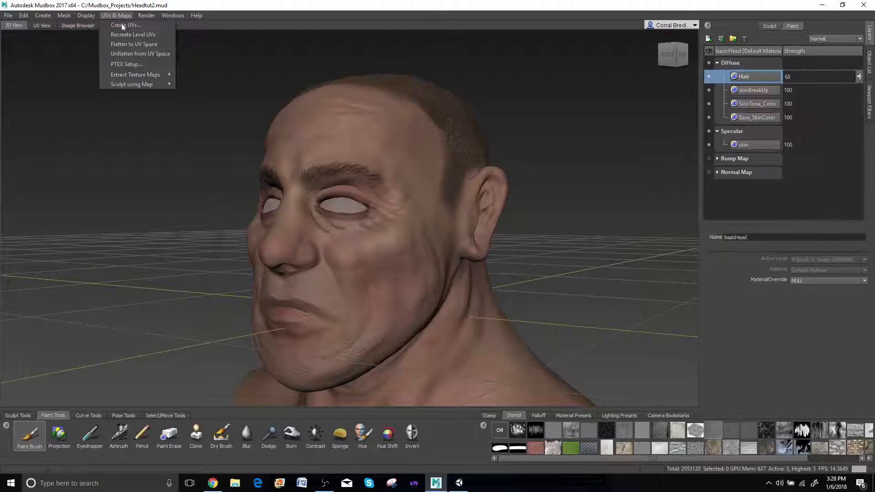
mouse_move(138, 75)
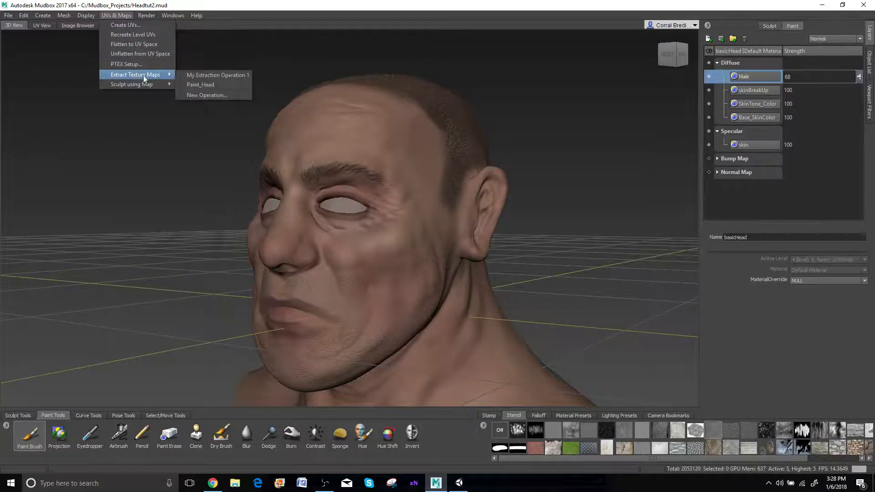
left_click(196, 94)
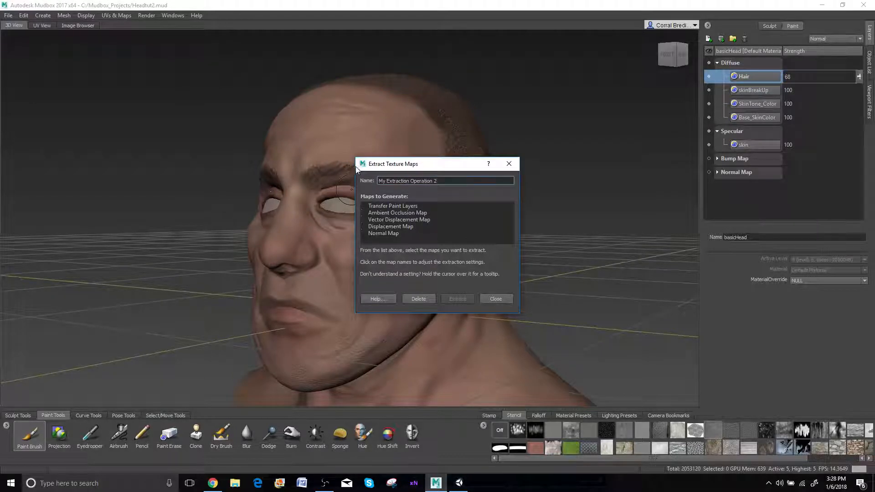
left_click_drag(356, 166, 317, 165)
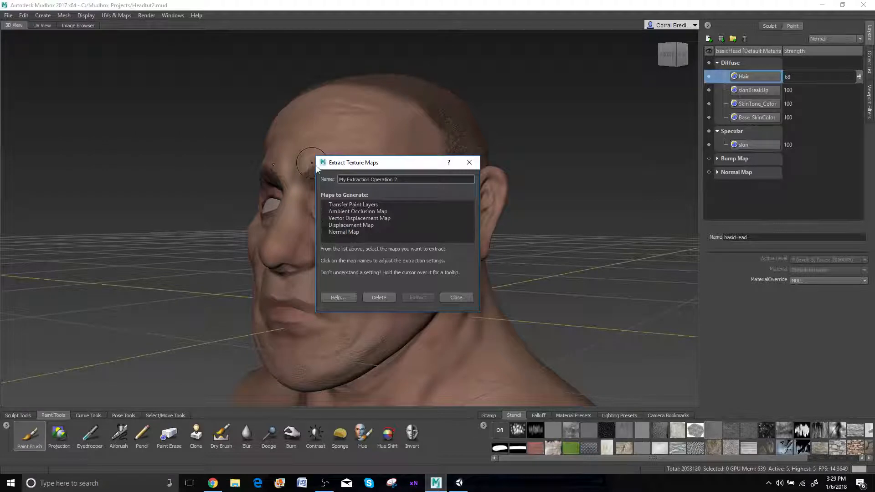
left_click_drag(316, 165, 303, 166)
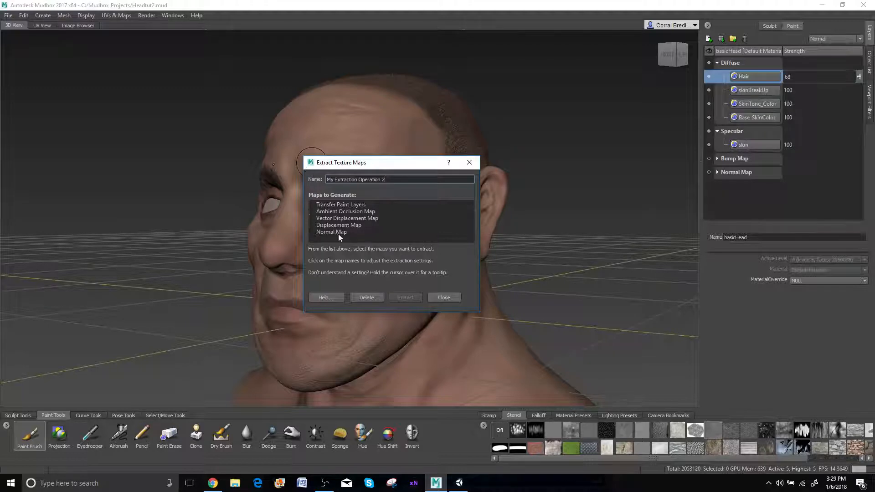
mouse_move(337, 219)
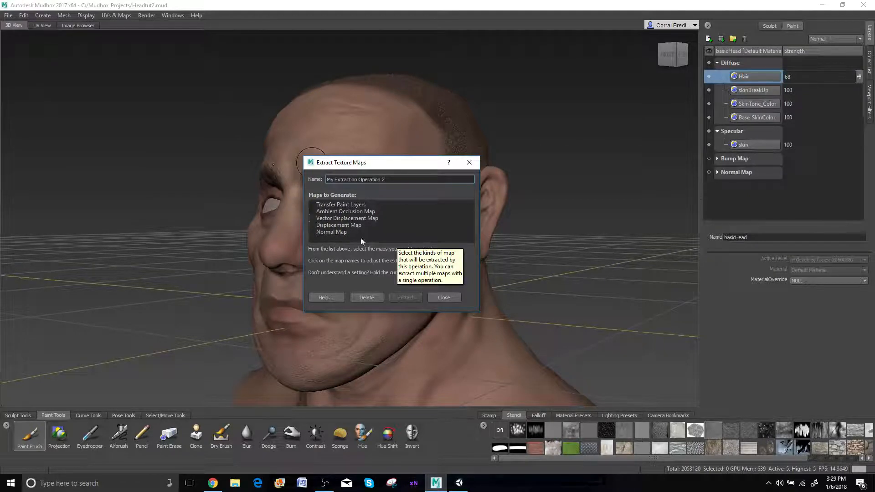
left_click(328, 211)
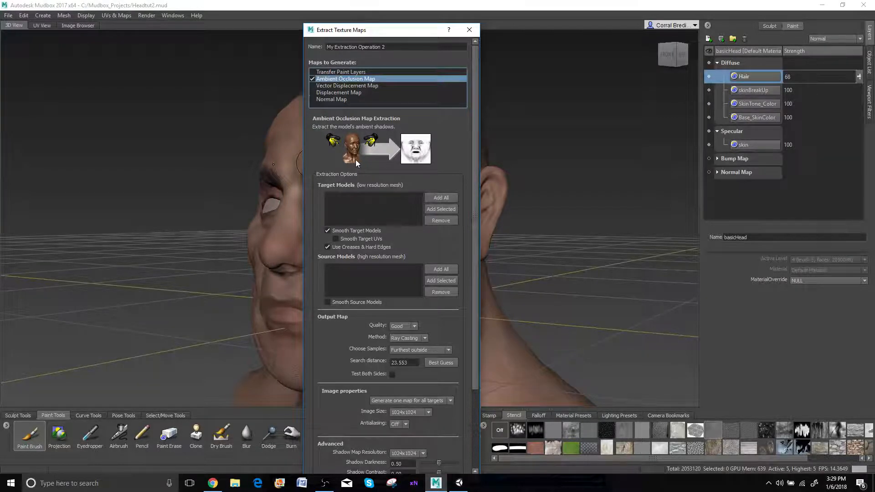
scroll(356, 159, "down", 3)
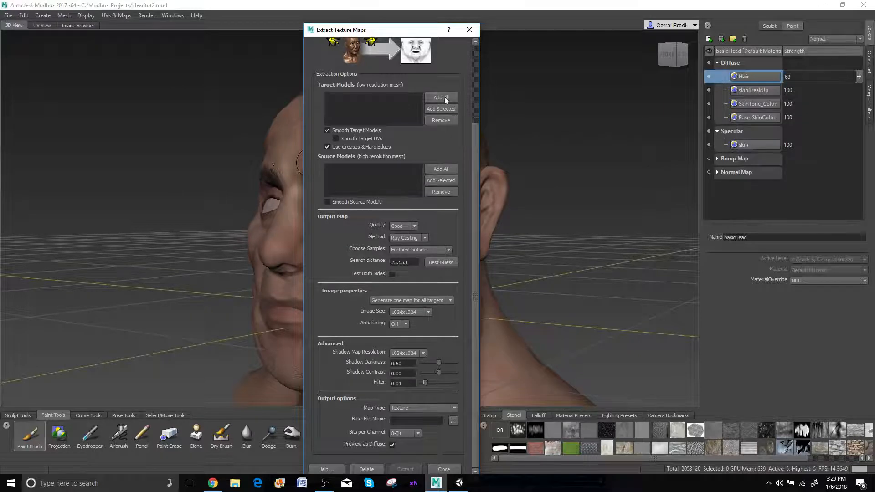
scroll(382, 84, "up", 4)
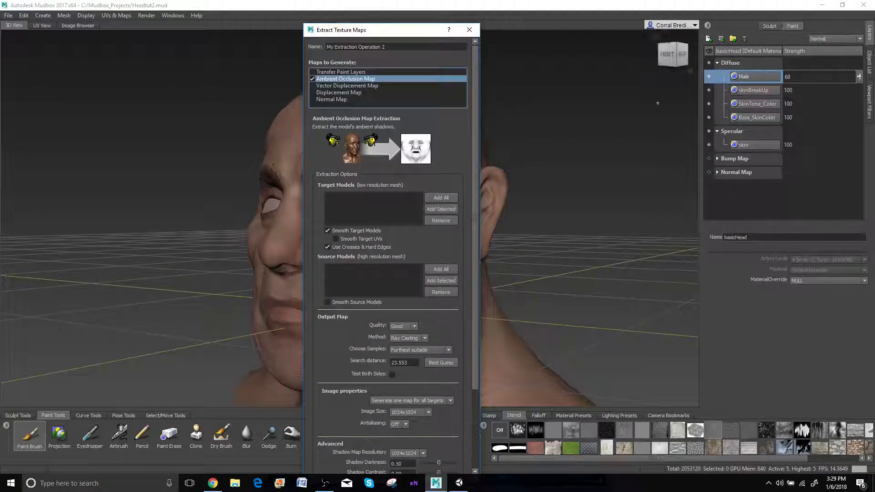
Add basicHead as the target model at level 0 and as the source model at level 5
left_click(868, 66)
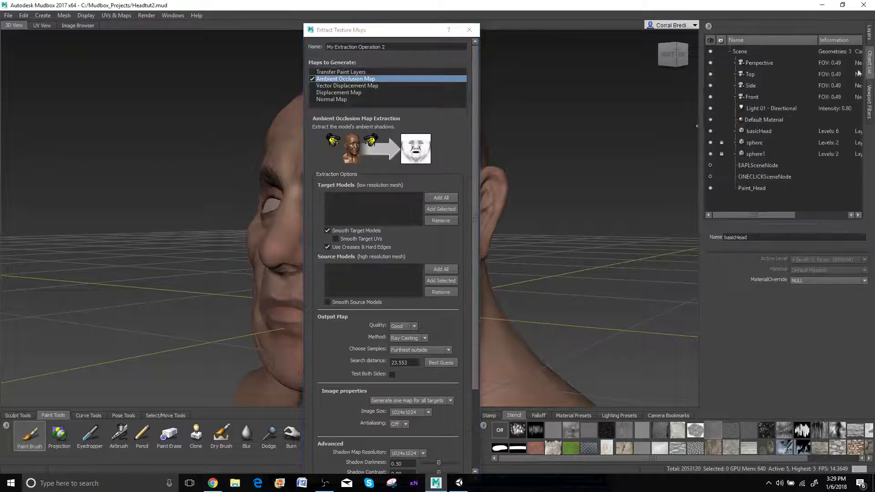
left_click(756, 133)
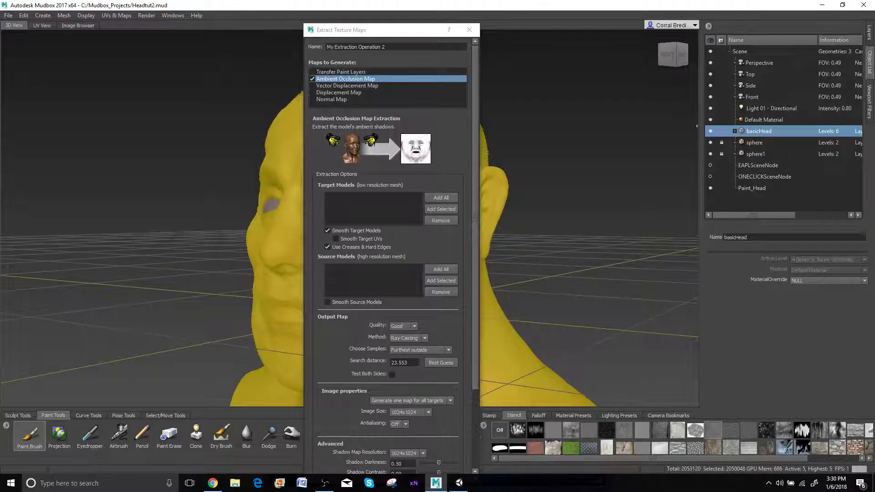
left_click(450, 209)
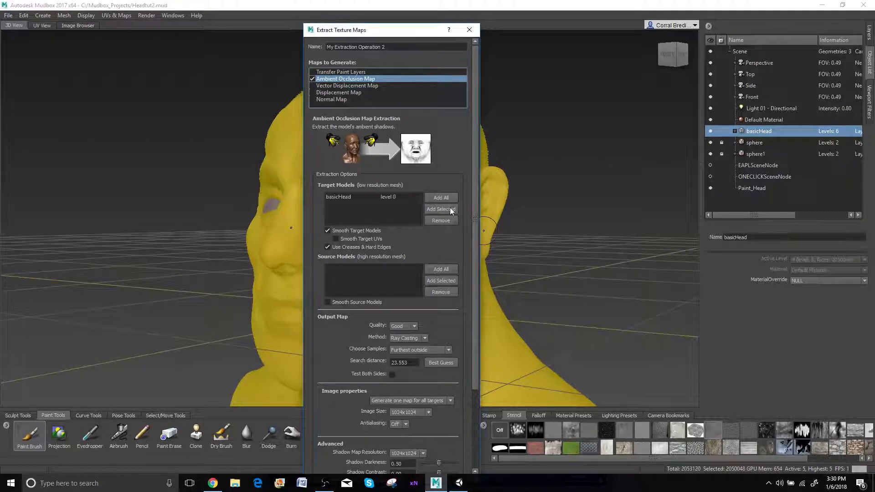
left_click(434, 281)
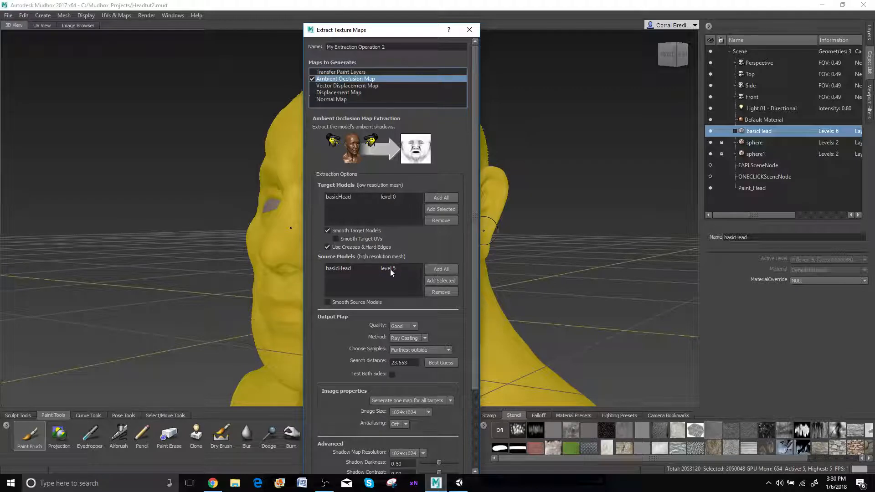
left_click(388, 196)
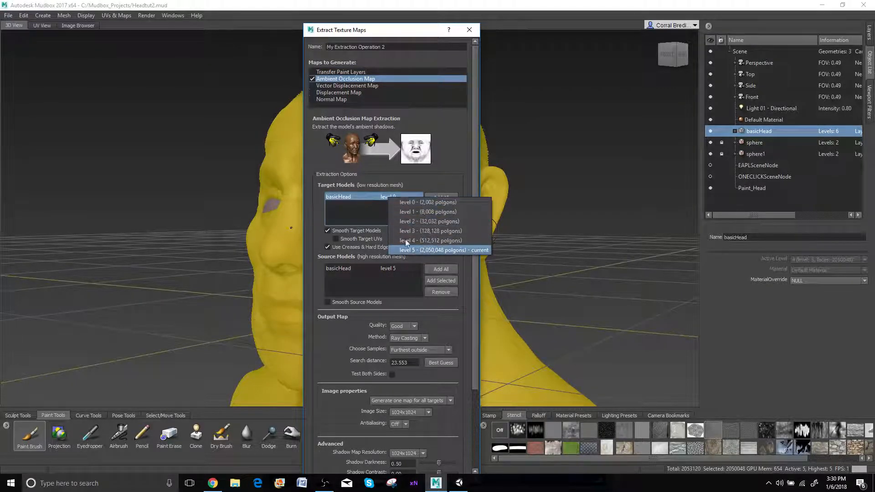
left_click(345, 197)
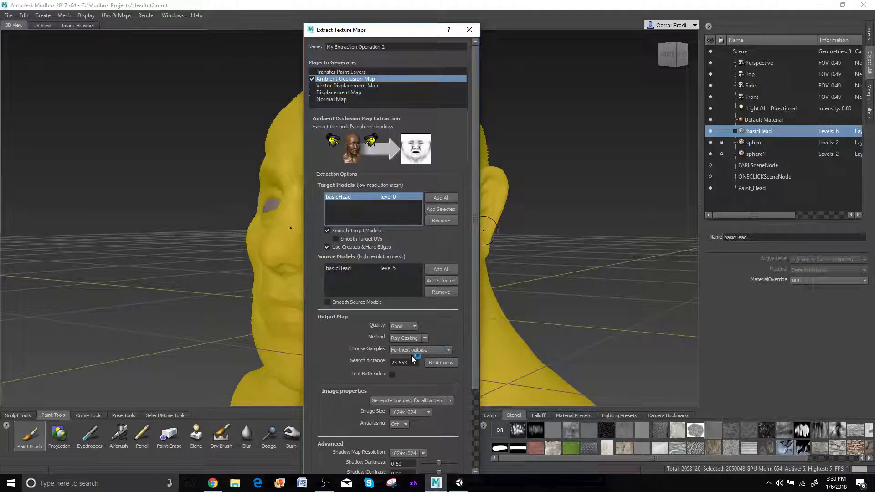
Apply the best-guess search distance and set the ambient occlusion shadow map resolution to 2048x2048
left_click(442, 363)
scroll(410, 378, "down", 4)
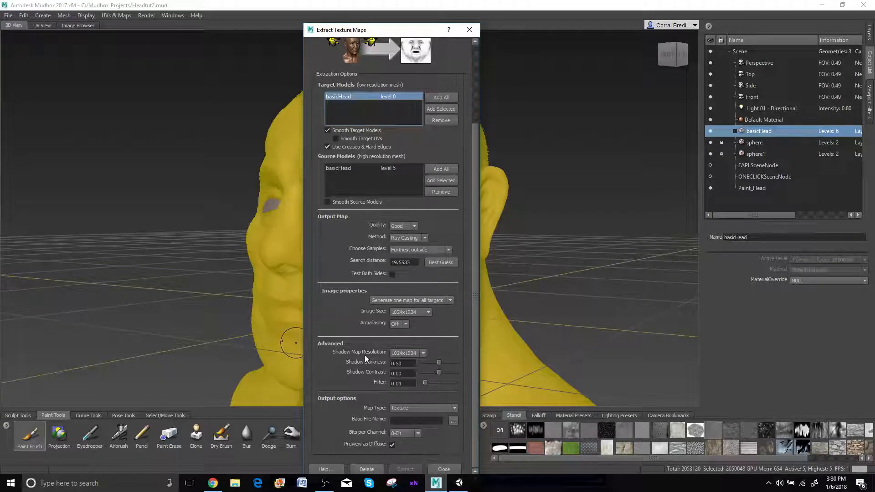
left_click(412, 352)
left_click(402, 379)
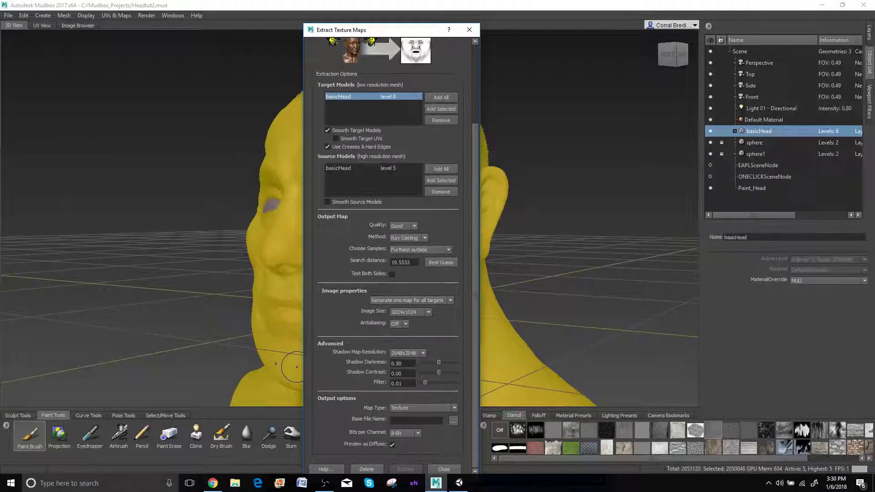
Check the save location for the ambient occlusion map without saving, and set its sample choice to Closest to lowres mesh
left_click(454, 420)
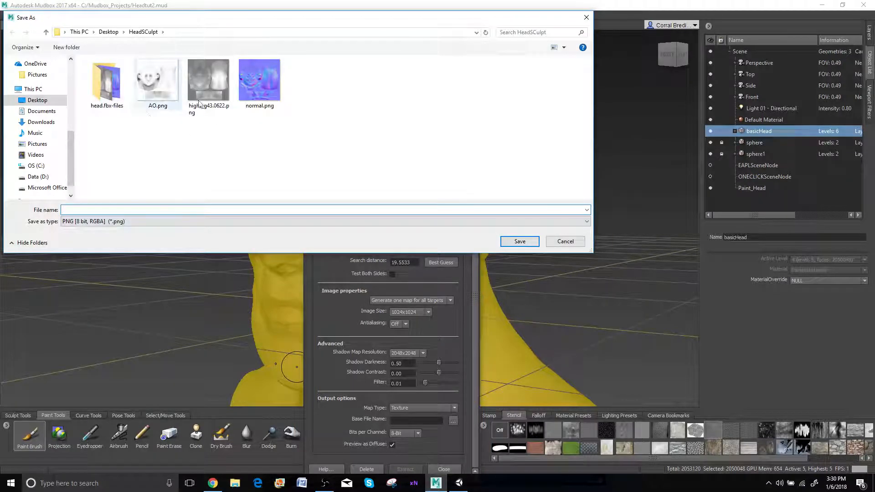
left_click(587, 19)
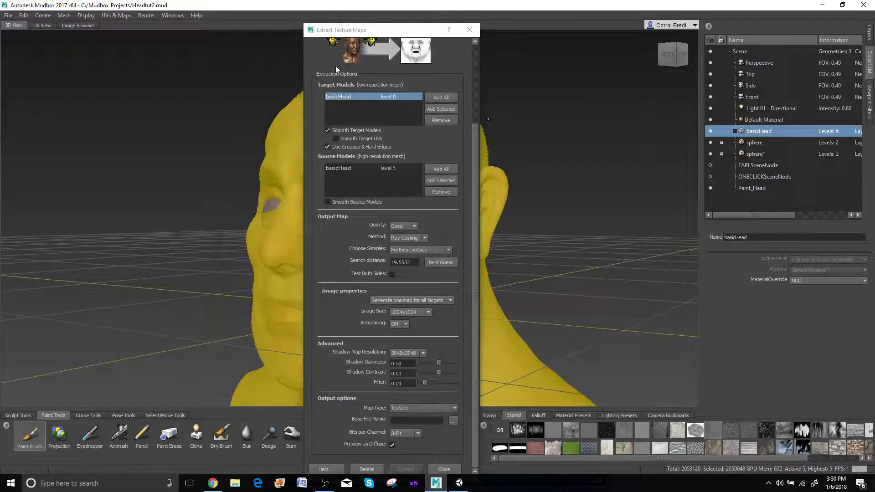
scroll(338, 66, "up", 3)
scroll(411, 247, "down", 4)
scroll(347, 143, "up", 3)
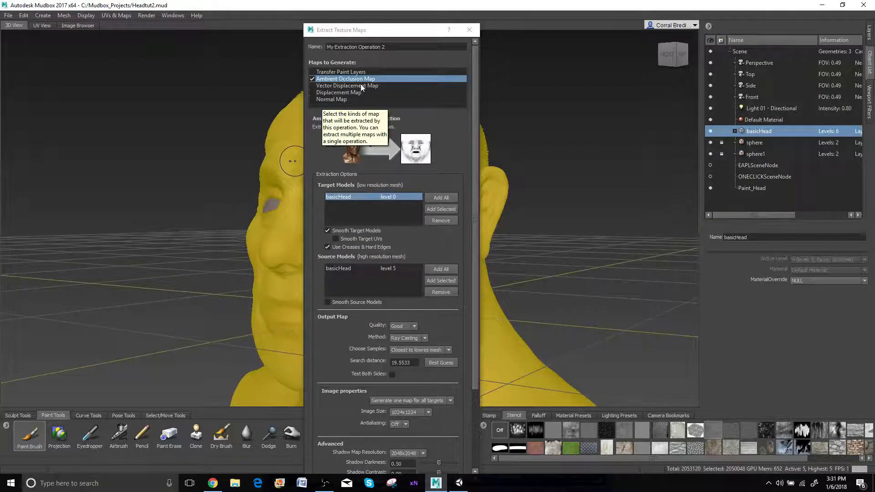
Include the Displacement Map in the extraction and set its image size to 2048x2048
left_click(329, 93)
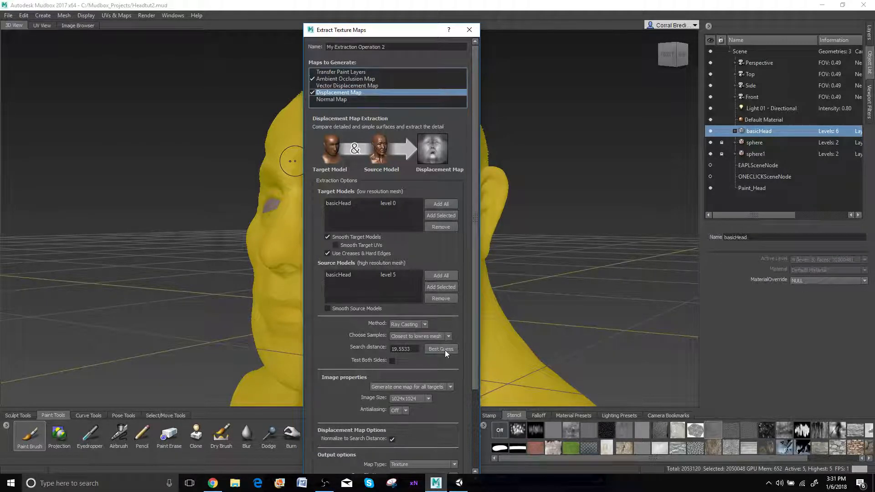
scroll(385, 329, "down", 3)
left_click(426, 298)
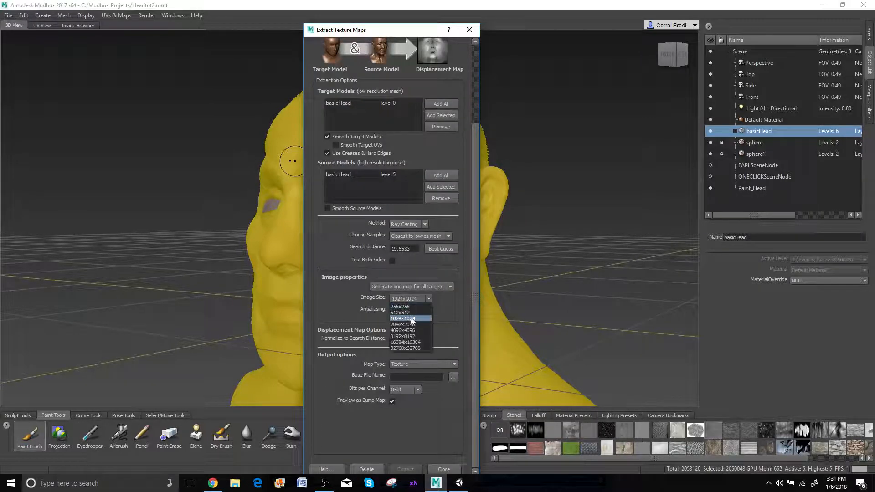
left_click(412, 325)
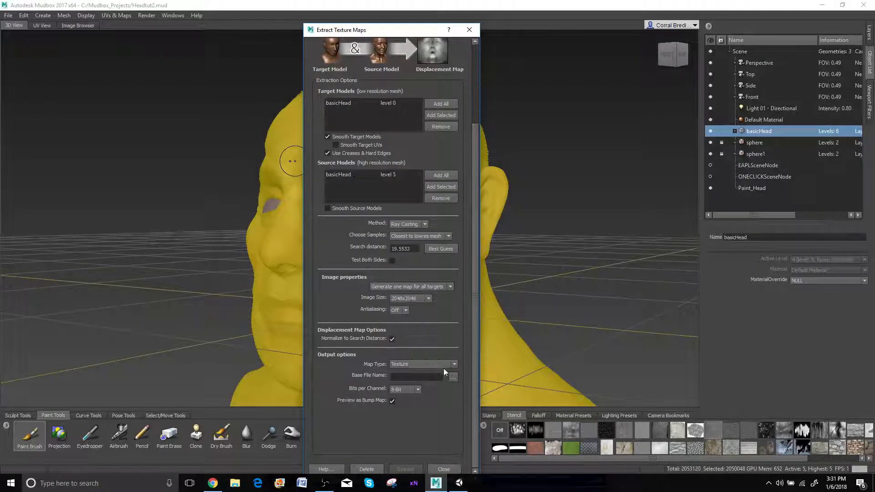
Include the Normal Map with Maya/Softimage compatibility, review its settings, and close the extraction operation without extracting
scroll(386, 392, "up", 3)
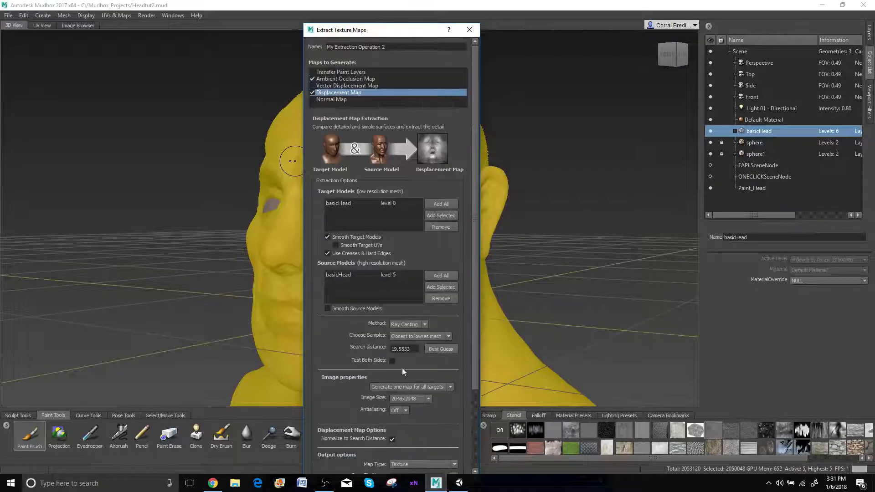
scroll(401, 337, "up", 1)
left_click(339, 100)
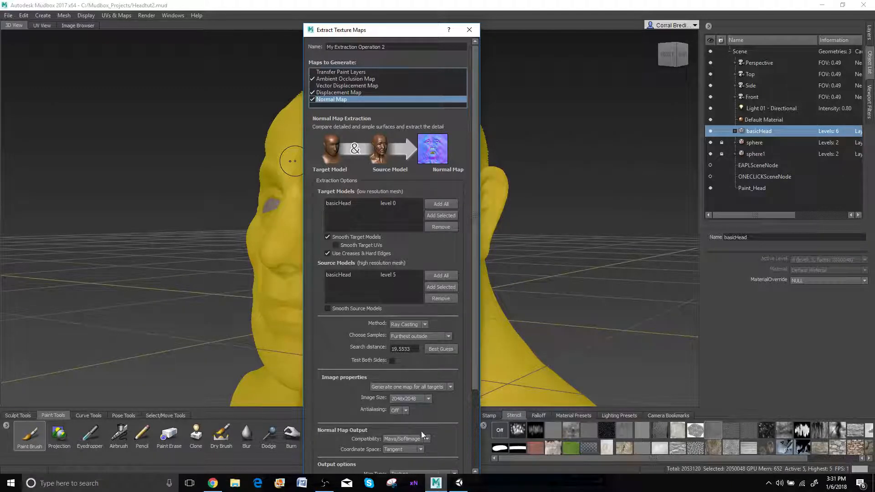
left_click(411, 441)
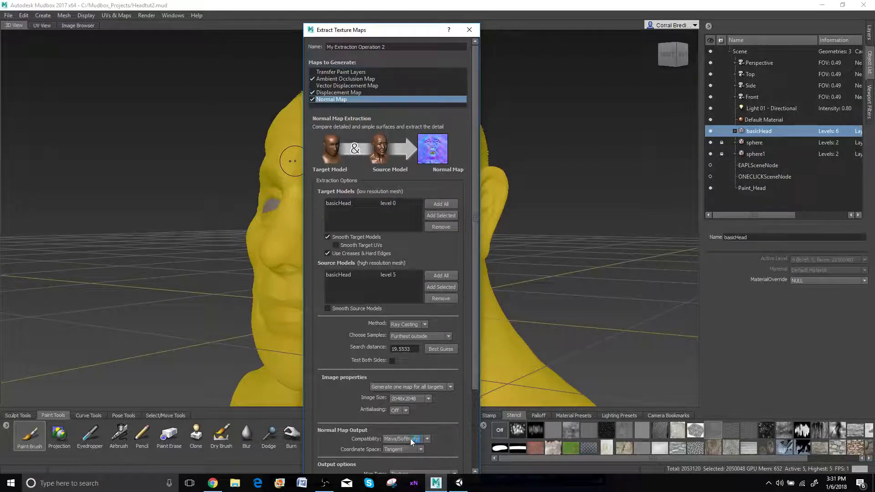
scroll(478, 374, "down", 3)
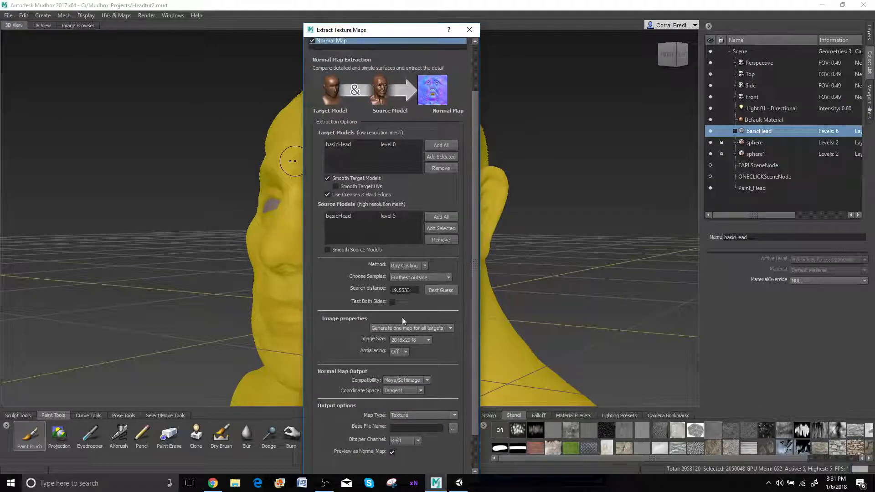
scroll(360, 306, "up", 3)
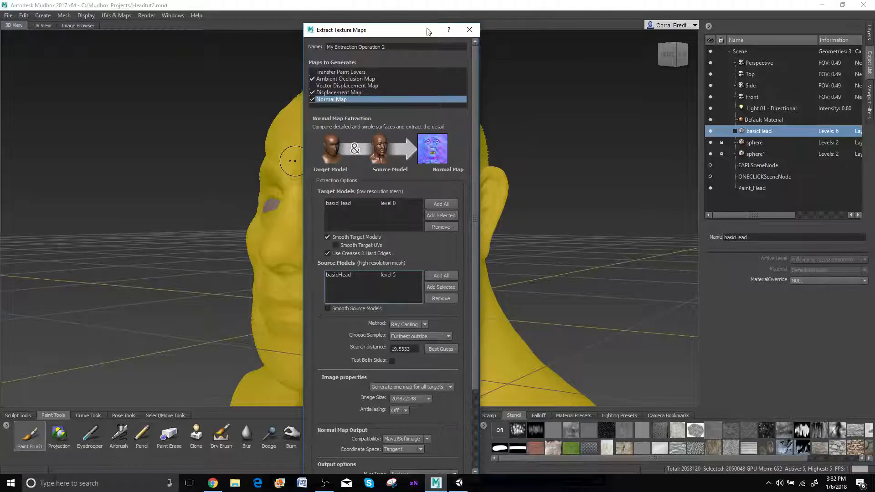
left_click(470, 29)
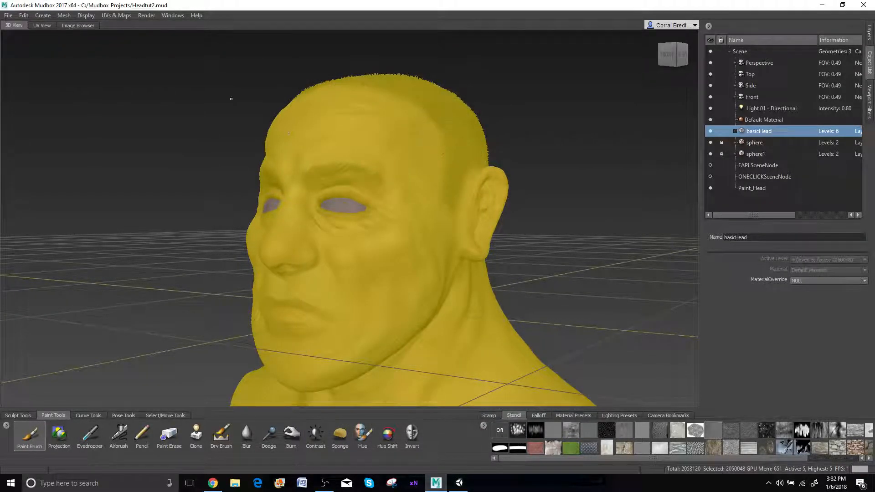
Review the Export All Paint Layers settings for the head and close them without exporting
left_click(8, 16)
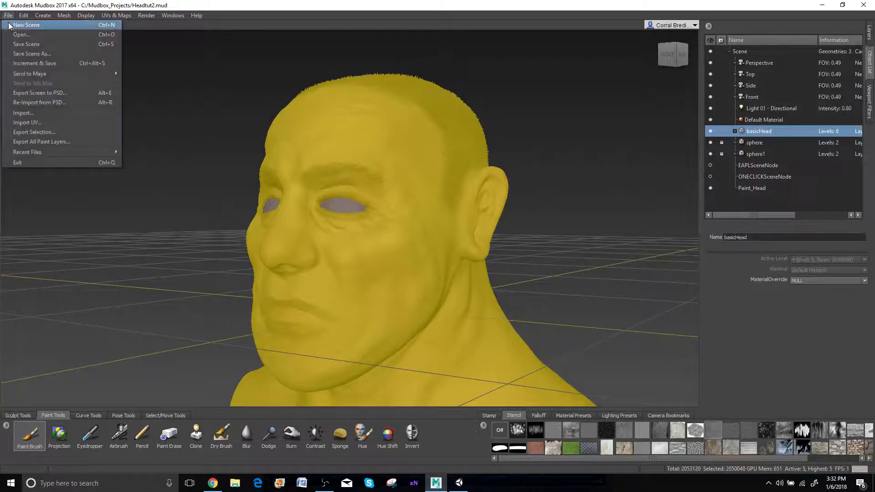
left_click(41, 142)
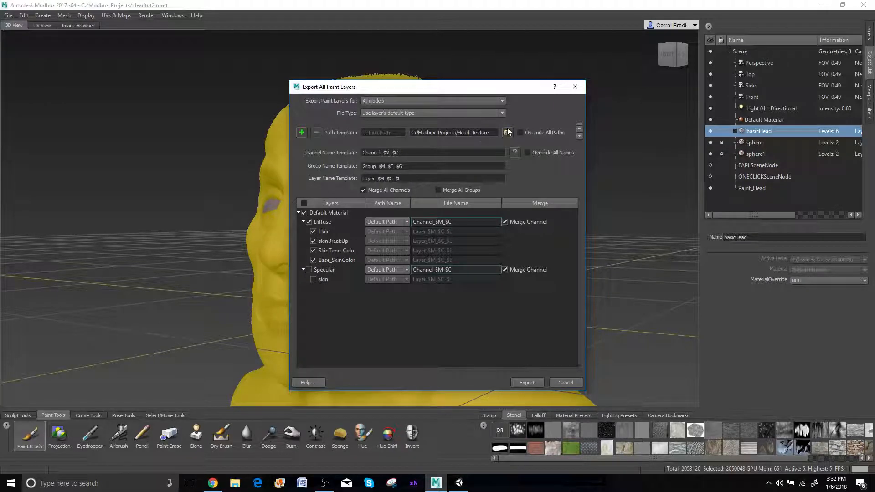
left_click(561, 384)
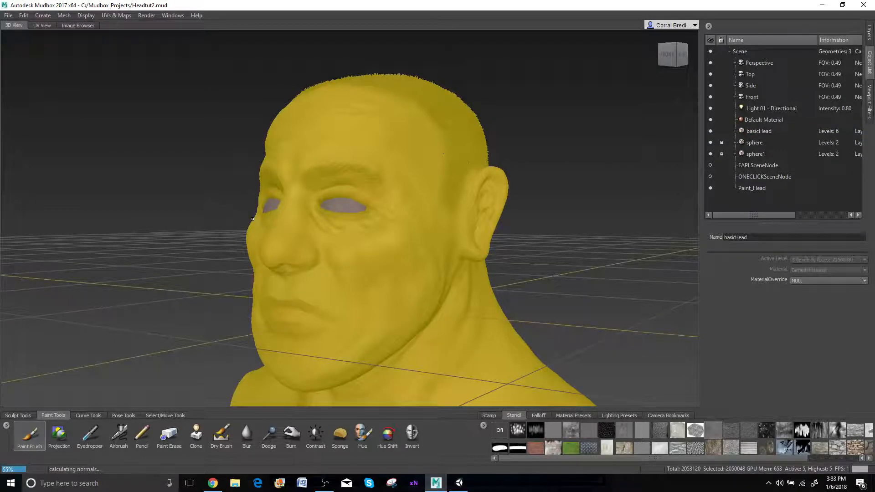
Step the basicHead mesh down to subdivision level 0
key("Page_Down")
key("Page_Down")
key("Page_Down")
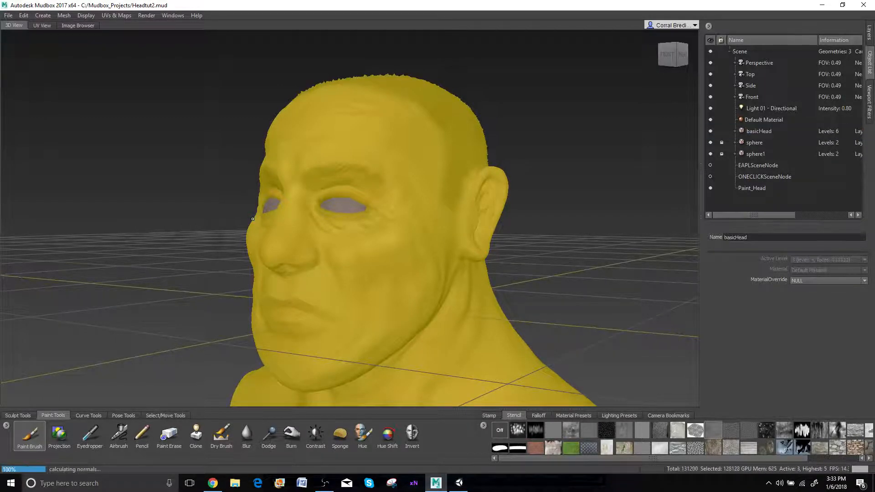
key("Page_Down")
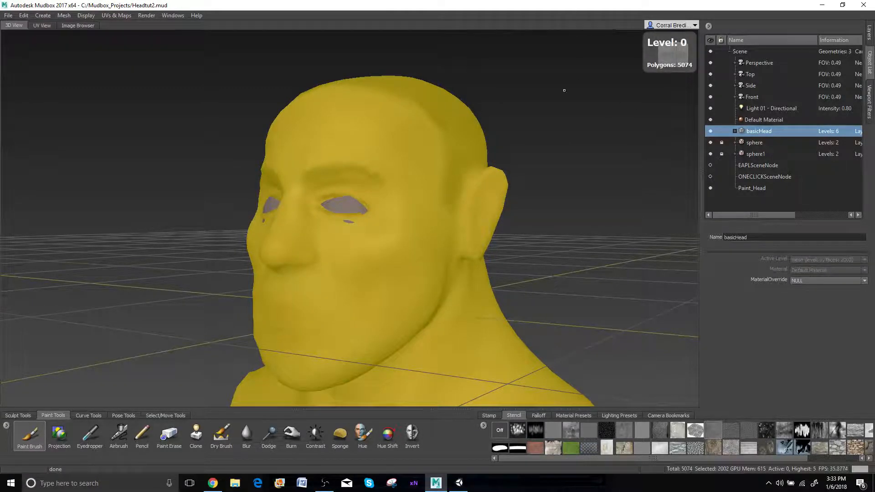
Check the FBX export location and file name for the selected head mesh without saving
left_click(9, 15)
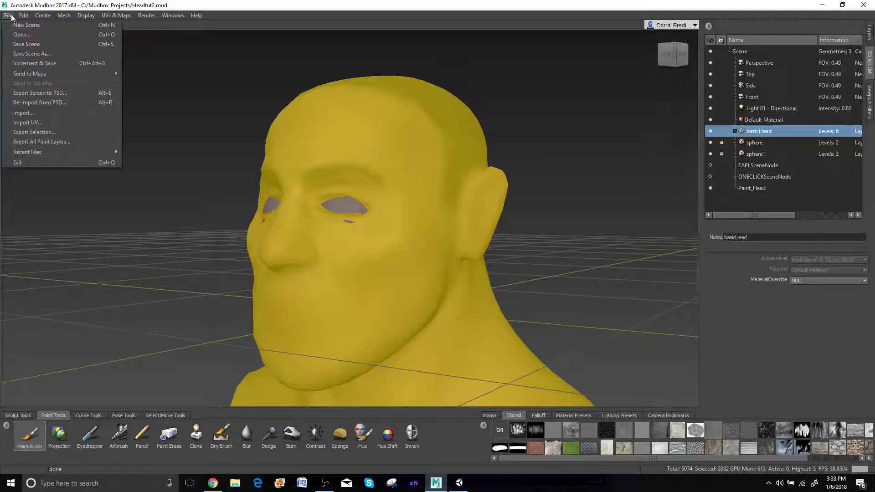
left_click(35, 132)
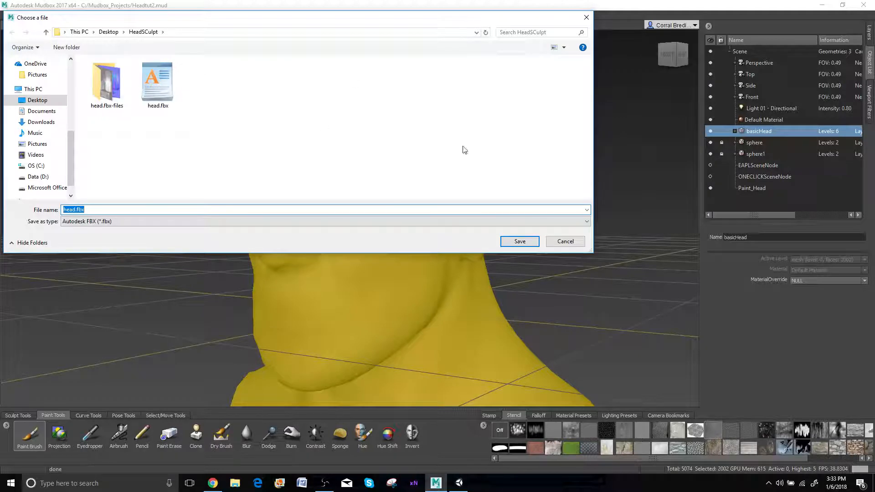
left_click(565, 241)
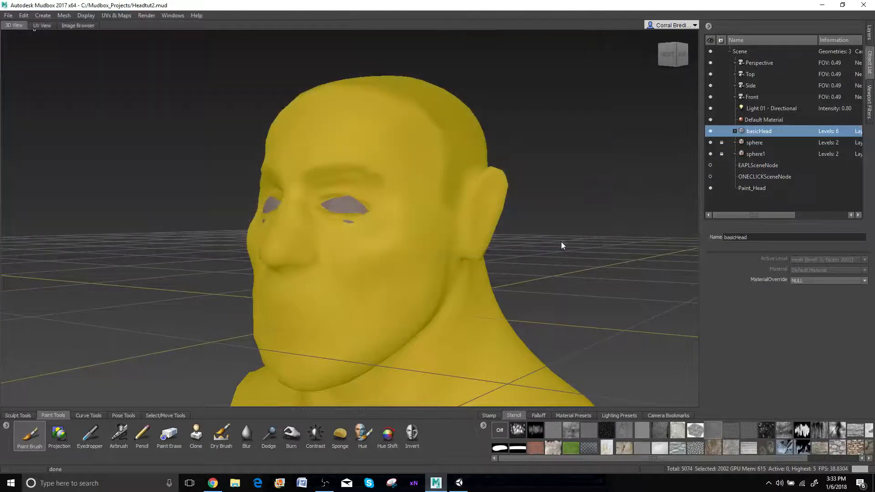
Minimize Mudbox, switch to the maze project in Unity and maximize its window
left_click(825, 4)
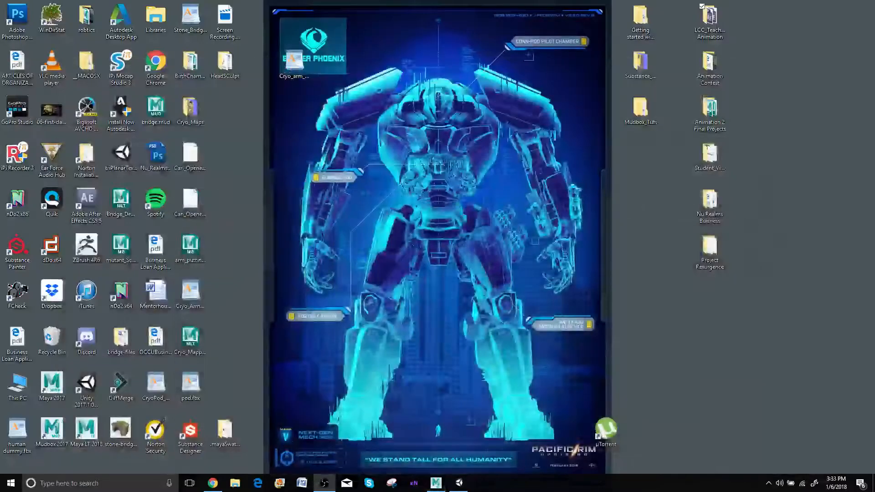
left_click(459, 482)
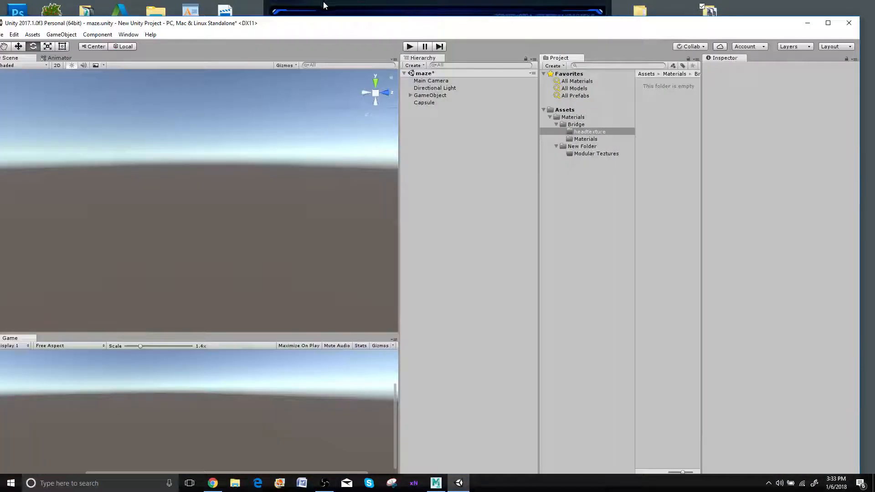
left_click(828, 23)
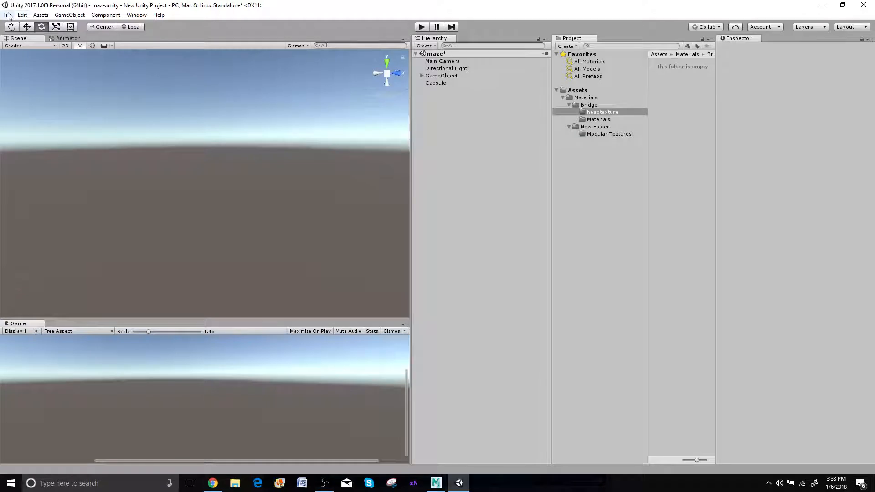
left_click_drag(195, 6, 292, 2)
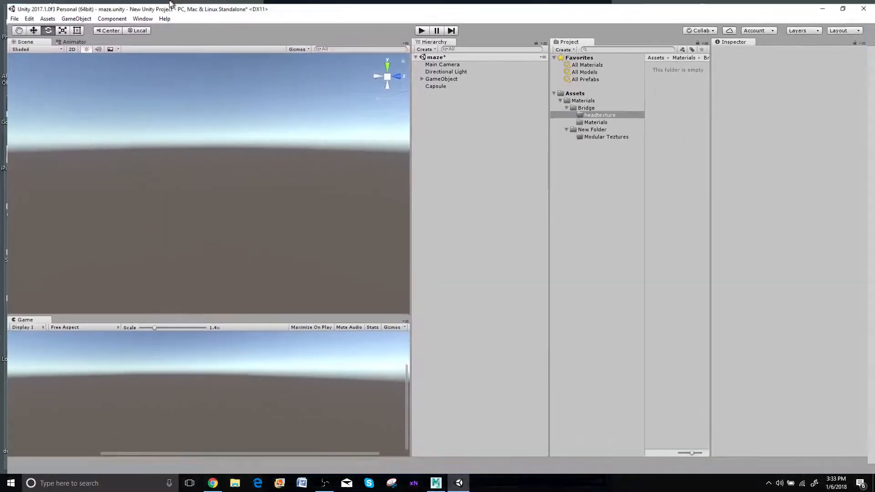
Bring up File Explorer over Unity, select head.fbx and arrange the window so the project's asset folders stay reachable
left_click(233, 485)
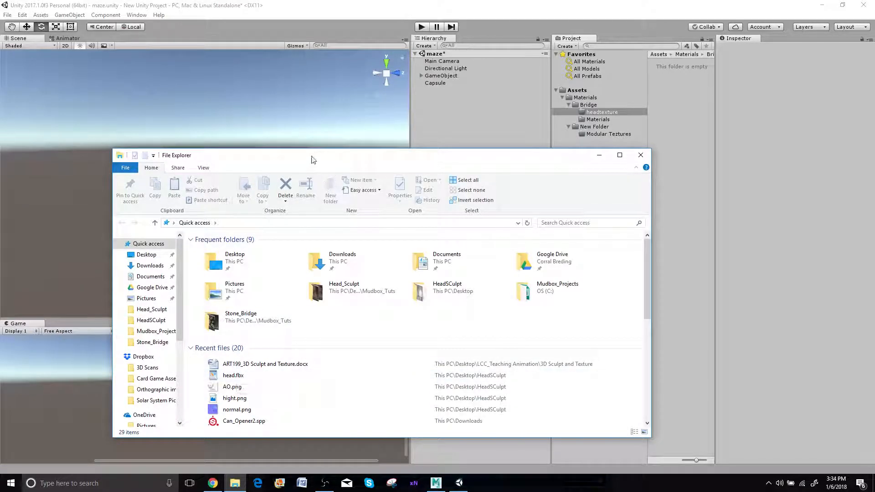
left_click_drag(313, 149, 172, 132)
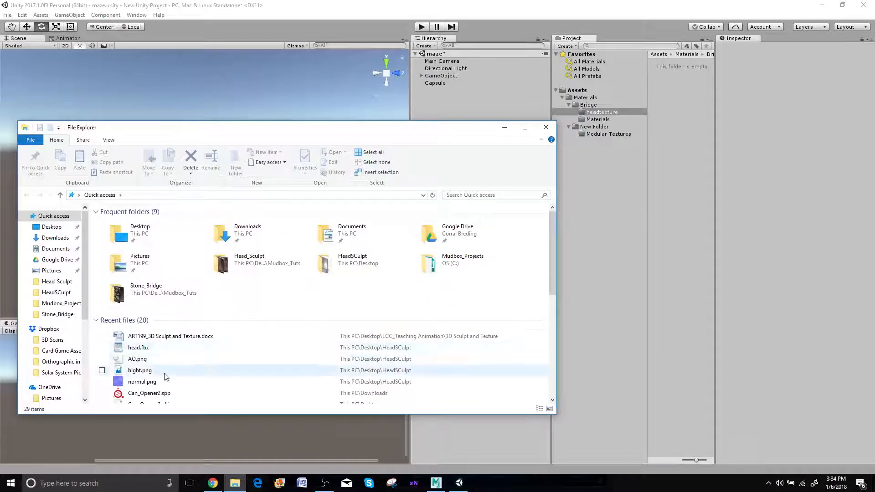
left_click_drag(145, 349, 603, 161)
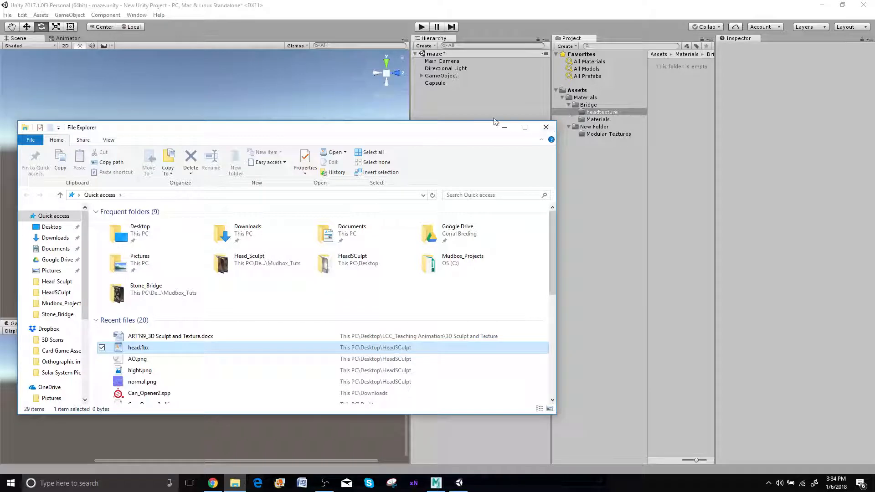
left_click_drag(464, 130, 872, 169)
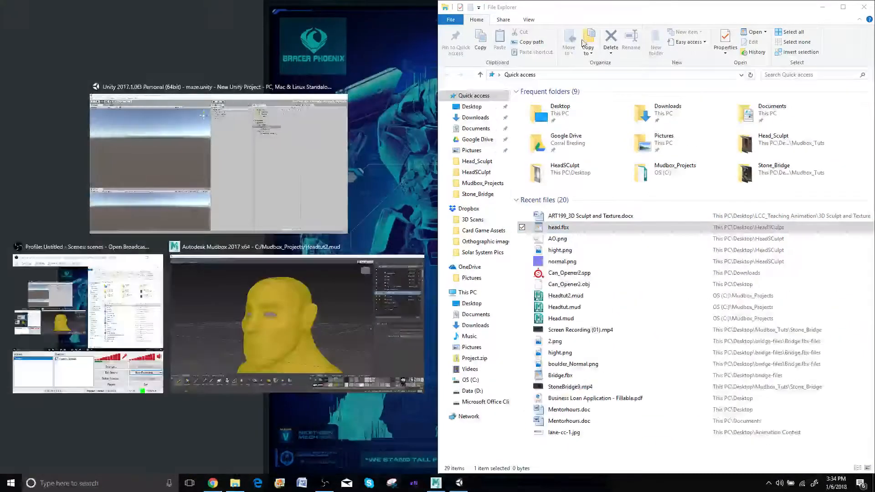
left_click(581, 15)
left_click_drag(568, 12, 549, 21)
left_click_drag(178, 194, 197, 183)
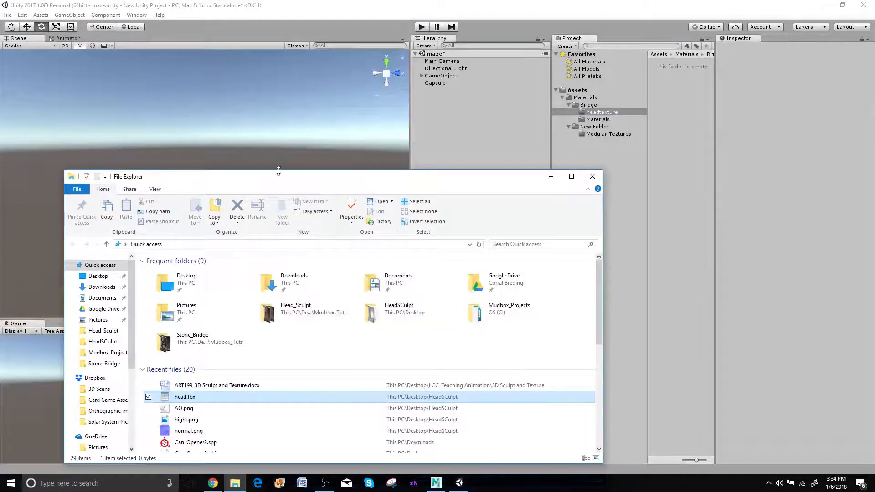
Bring head.fbx from File Explorer's recent files into the Unity project's Assets folder
left_click(592, 127)
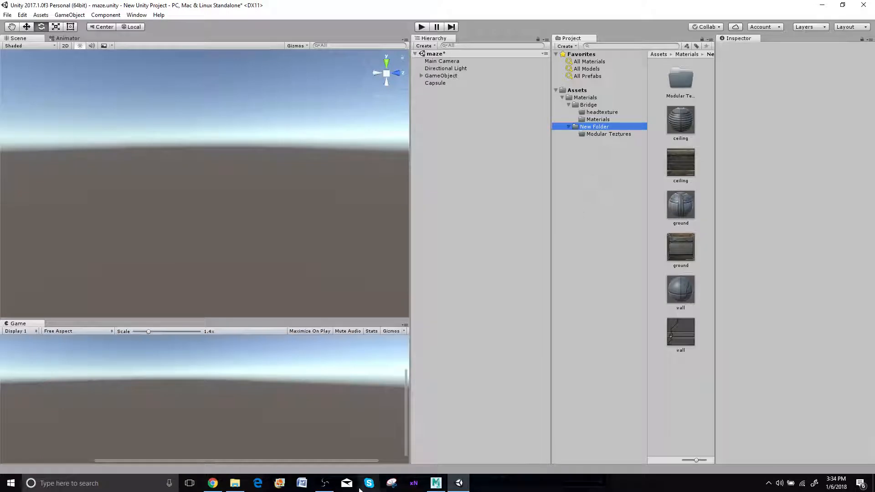
mouse_move(460, 486)
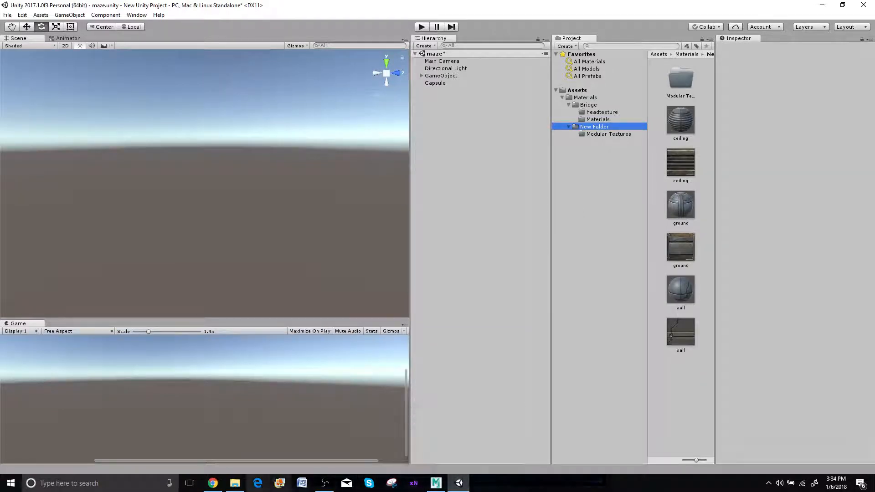
mouse_move(235, 483)
left_click(243, 450)
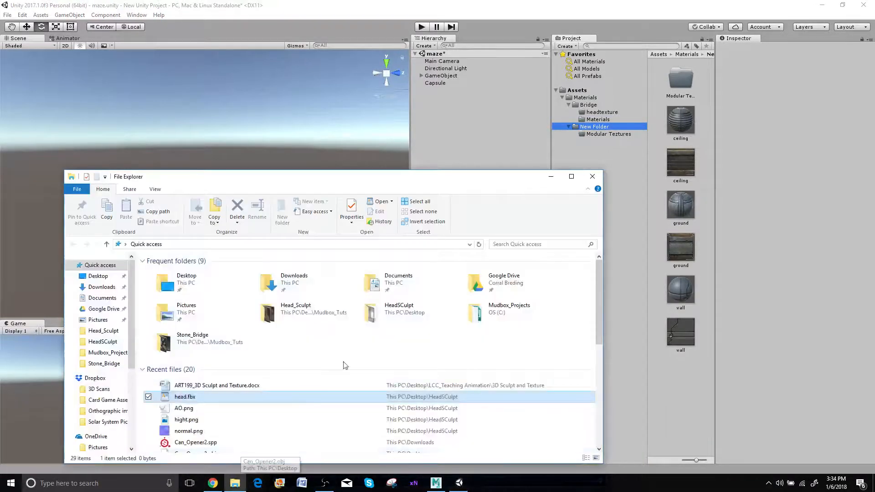
left_click(211, 396)
left_click_drag(212, 396, 582, 93)
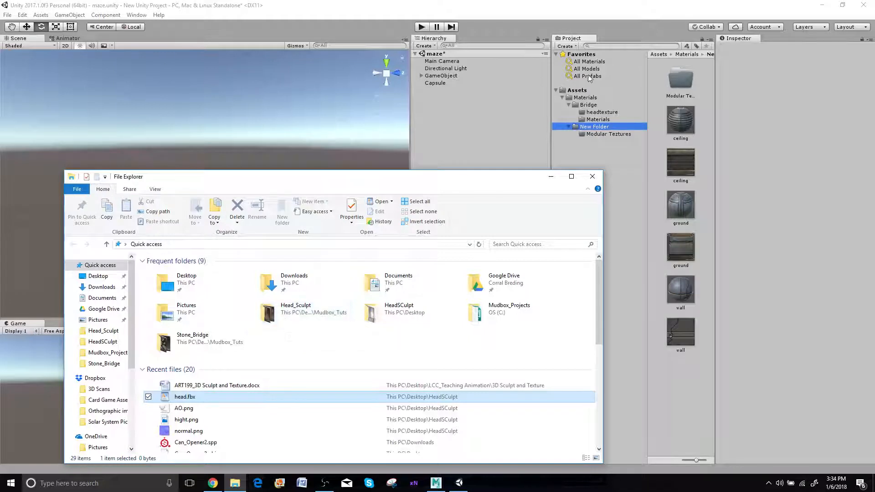
Place the head model from the Assets folder into the scene and frame it from the front
left_click(580, 90)
left_click_drag(677, 248, 143, 195)
left_click_drag(235, 183, 215, 188)
key("f")
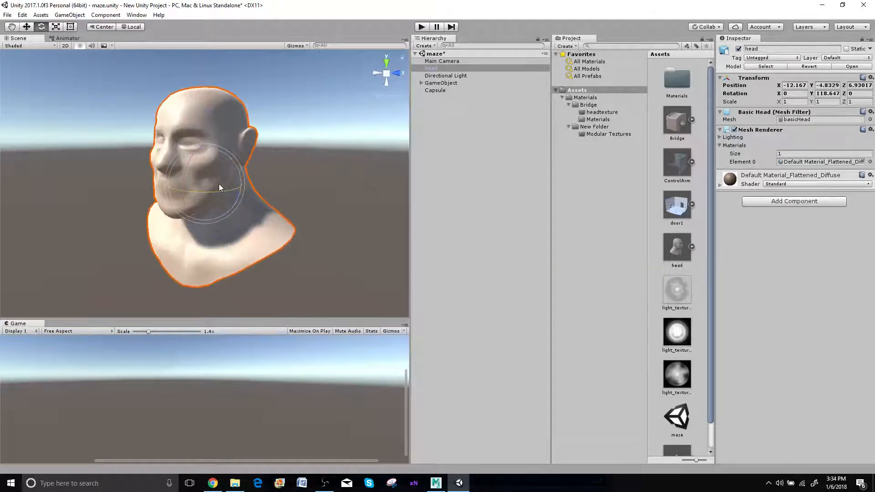
left_click_drag(273, 182, 223, 182, "alt")
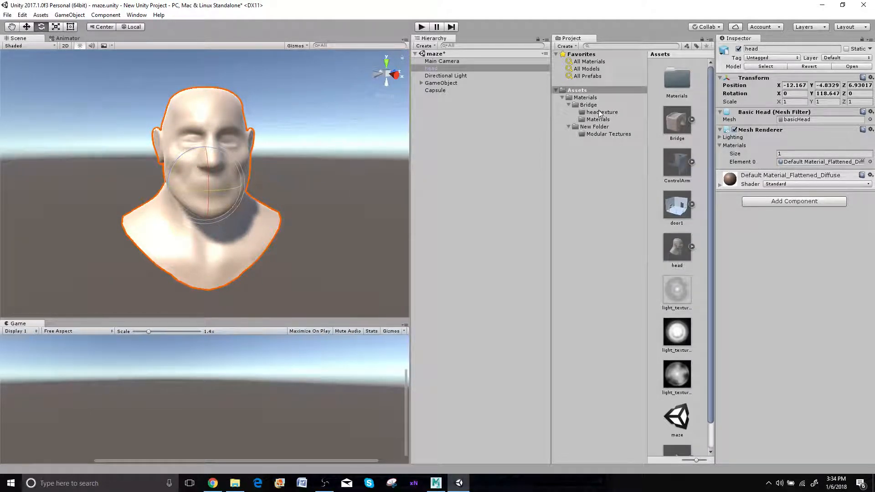
Open the headtexture folder inside Bridge and widen the project's asset area
left_click(602, 112)
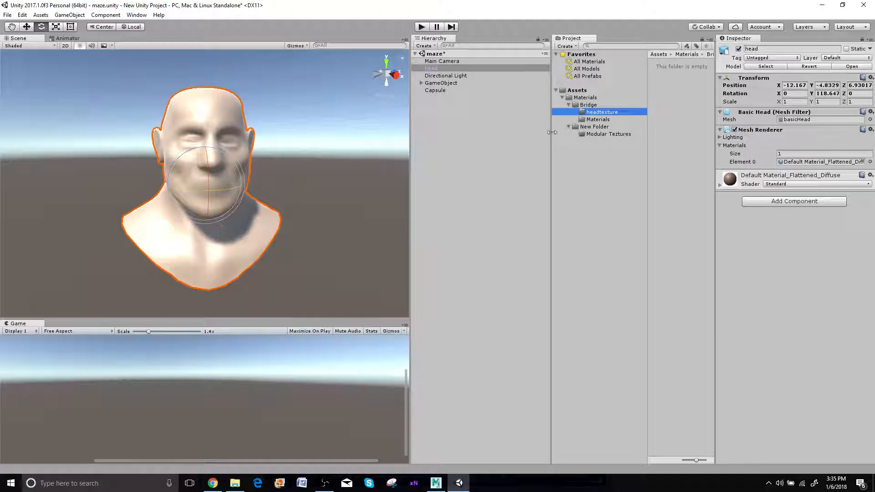
left_click_drag(551, 133, 499, 138)
right_click(628, 102)
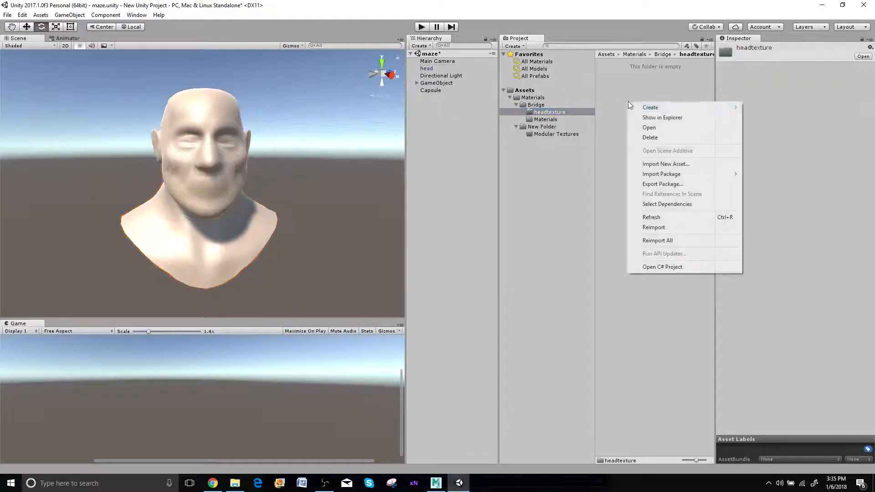
mouse_move(667, 111)
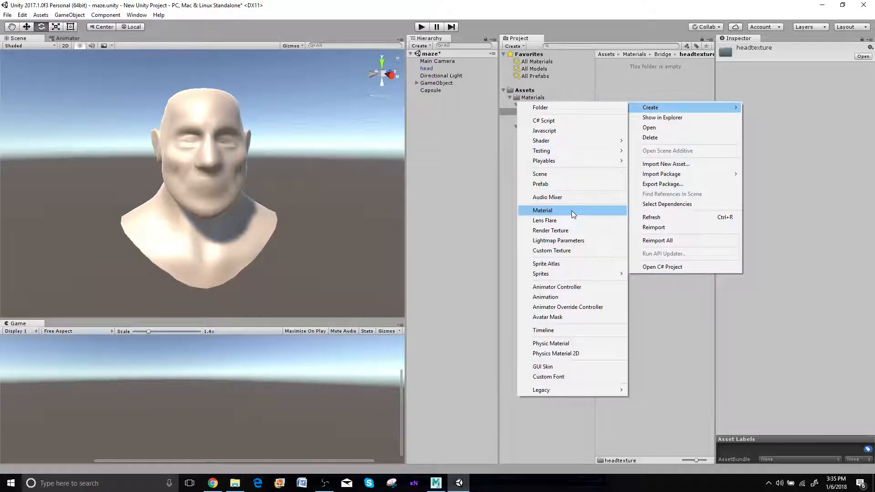
left_click(625, 97)
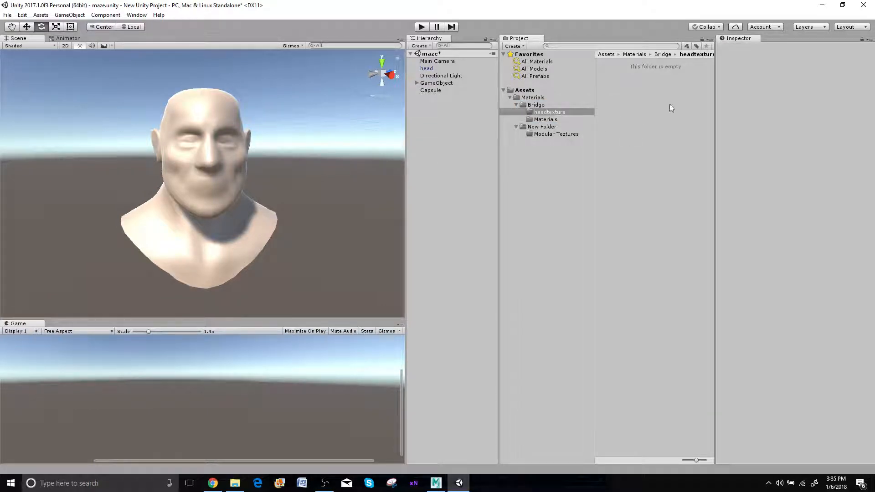
Create a new material named Head in the headtexture folder
right_click(633, 128)
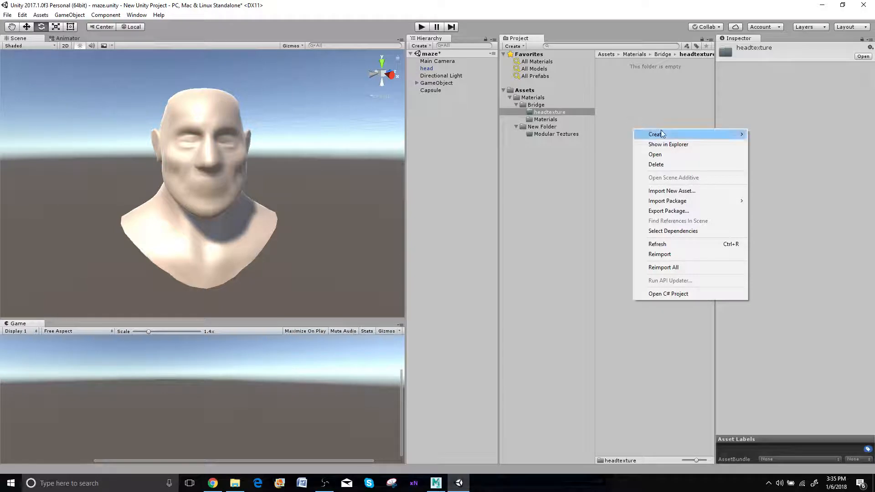
mouse_move(662, 133)
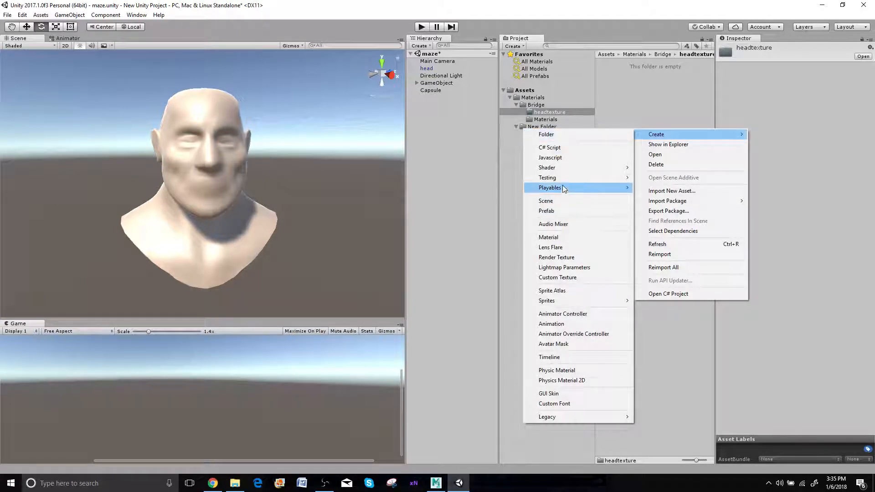
left_click(571, 237)
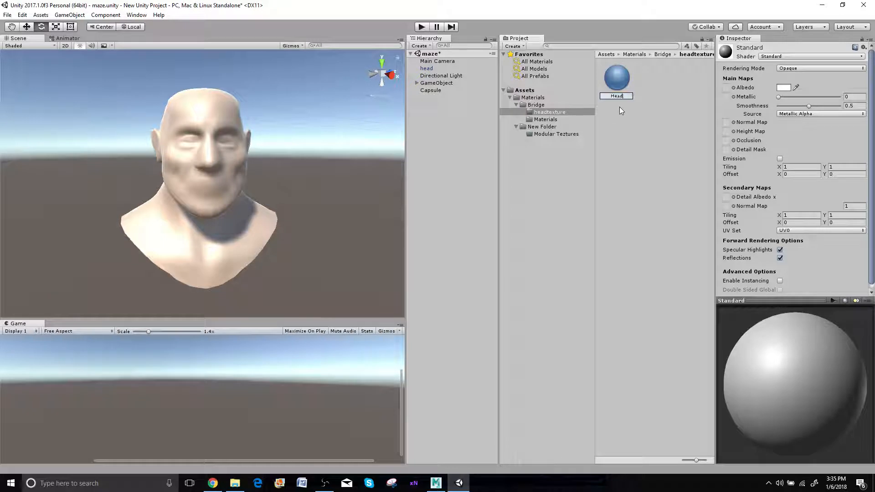
key("Return")
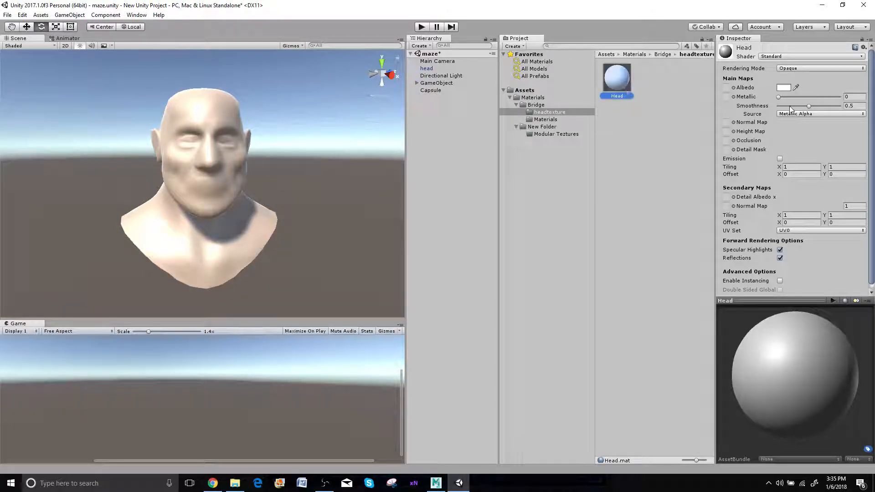
left_click(793, 56)
left_click_drag(272, 173, 236, 387, "alt")
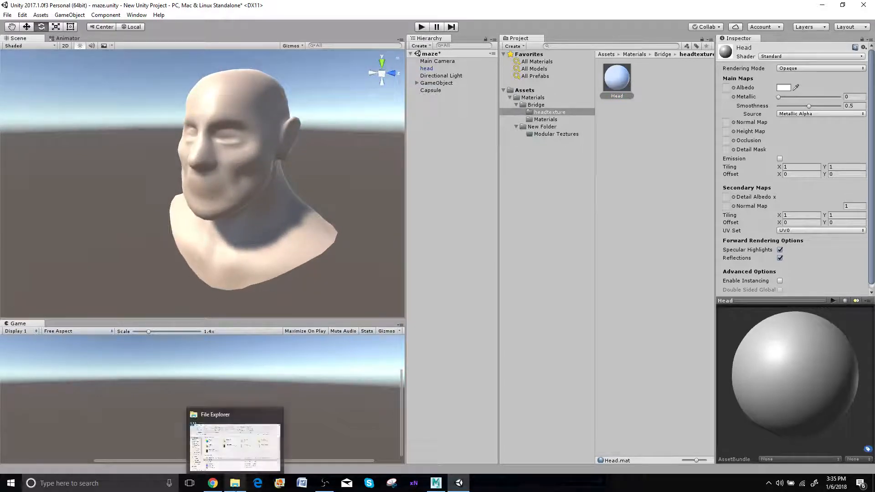
Switch to File Explorer and open the Head_Texture folder inside Mudbox_Projects on the C: drive
left_click(235, 483)
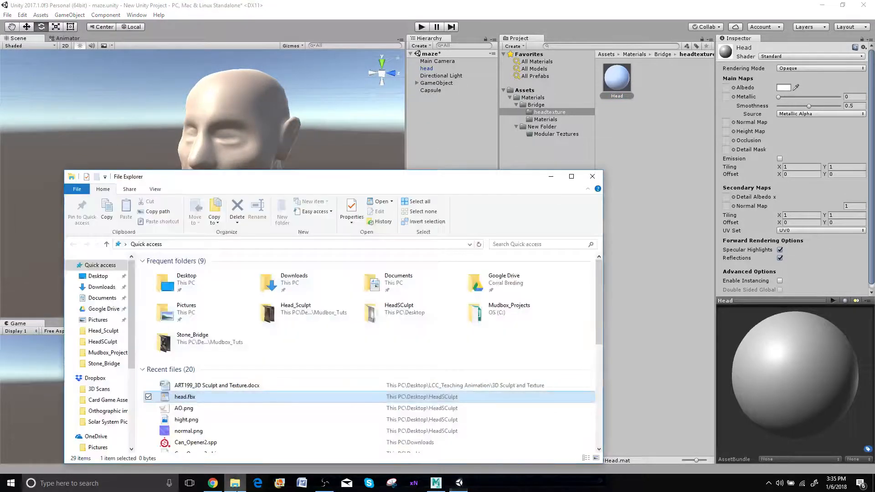
double_click(268, 314)
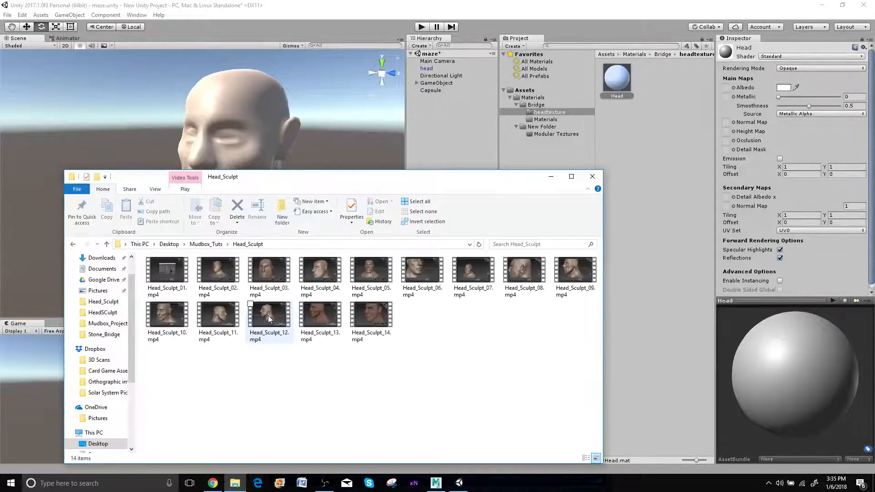
left_click(73, 245)
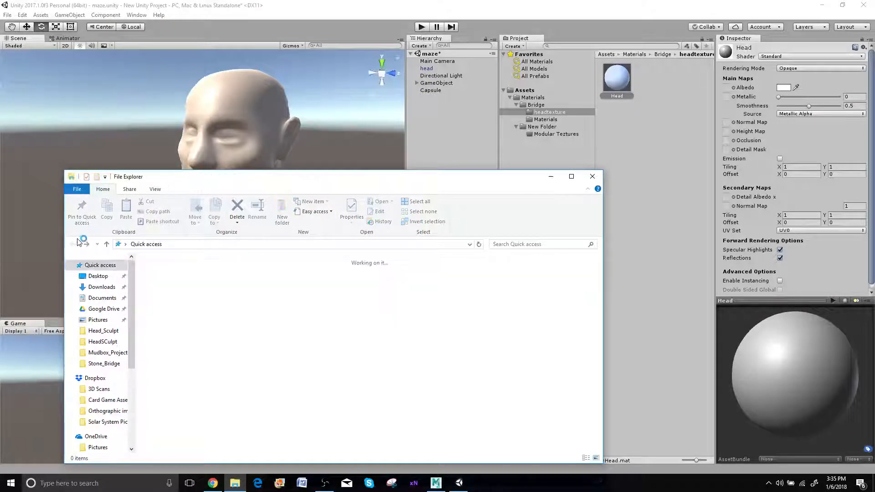
scroll(129, 362, "down", 2)
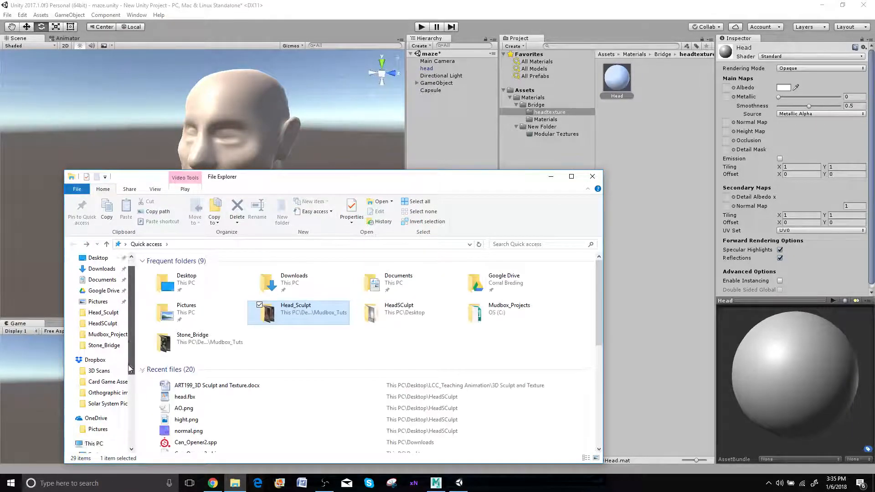
left_click(100, 402)
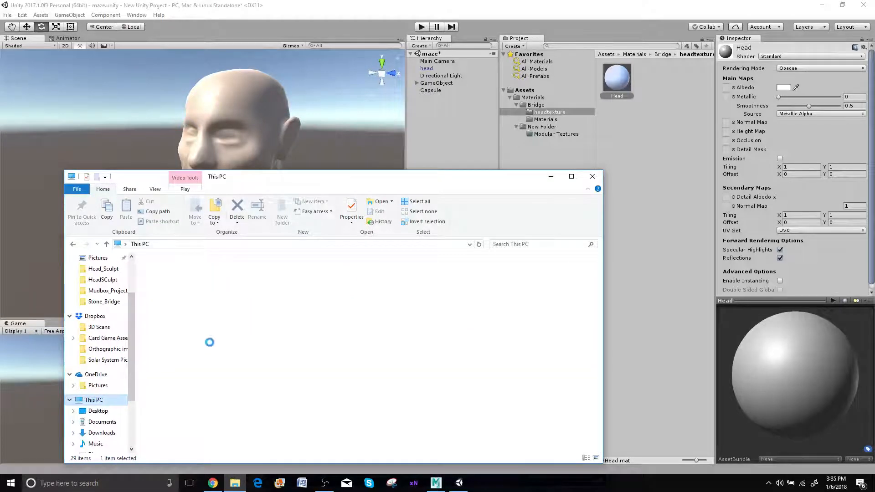
double_click(228, 354)
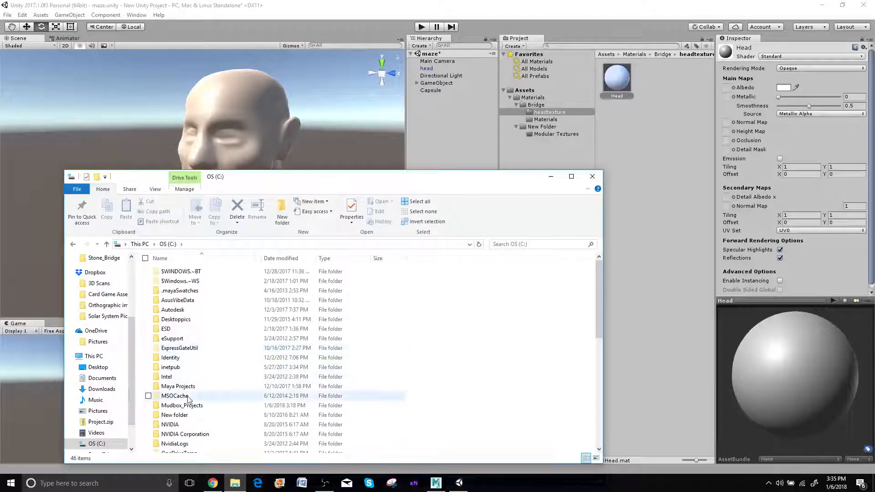
double_click(187, 407)
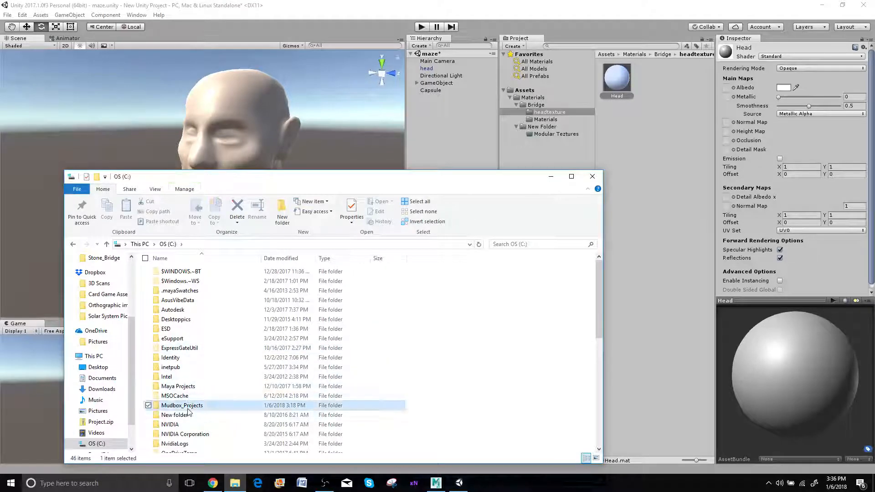
double_click(180, 273)
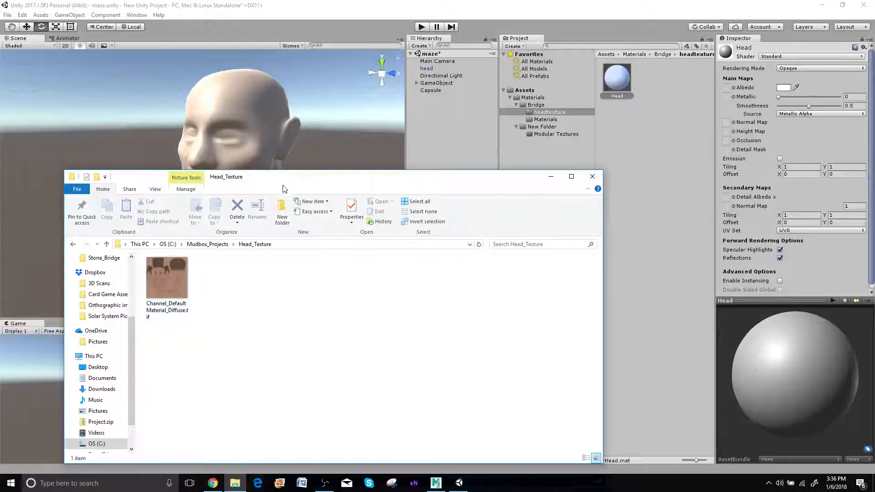
Import Channel_Default Material_Diffuse.tif into Unity's headtexture folder and rename it Albedo_Head
left_click_drag(344, 180, 366, 244)
left_click_drag(190, 349, 638, 135)
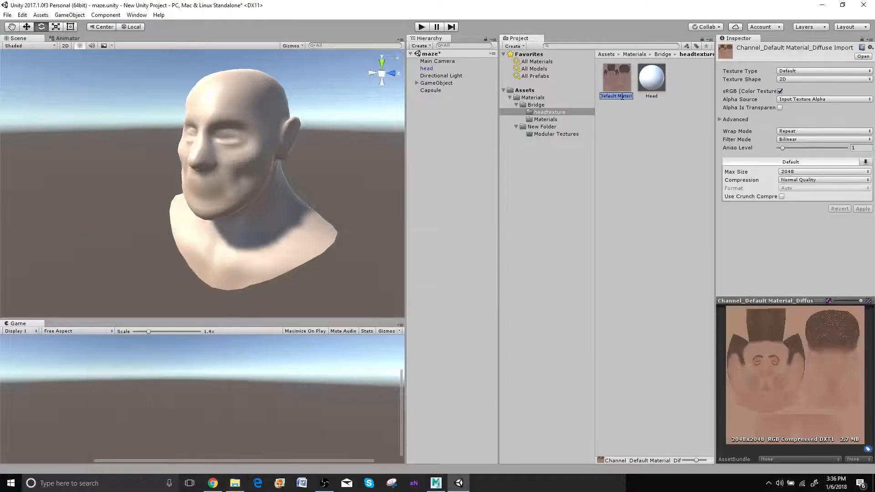
key("BackSpace")
type("Albedo_h")
key("BackSpace")
type("Head")
Assign the Albedo_Head texture to the Head material's Albedo map and apply the material to the head model in the scene
left_click(652, 79)
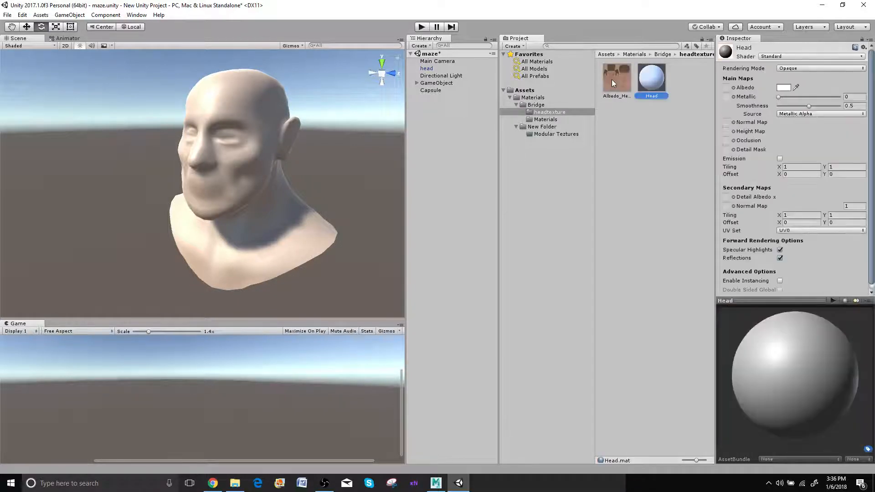
left_click_drag(611, 80, 726, 87)
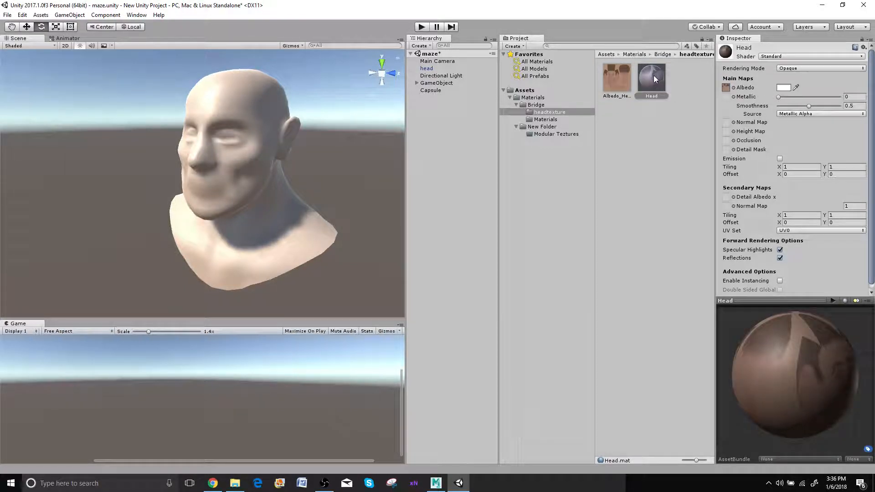
left_click_drag(663, 74, 250, 111)
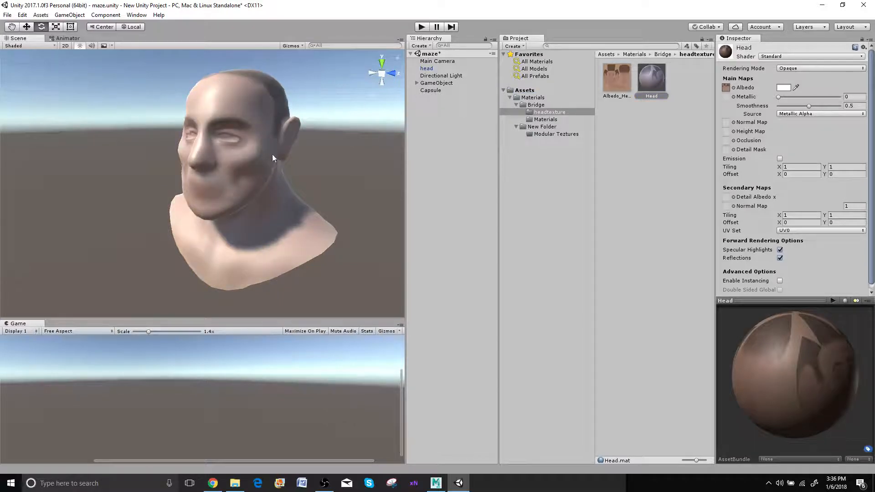
scroll(272, 154, "up", 5)
scroll(274, 154, "down", 3)
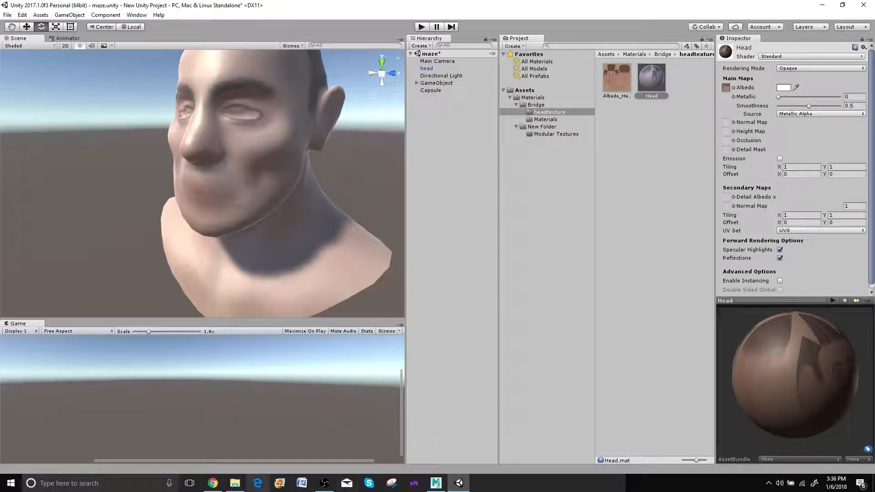
Switch to File Explorer and open the head.fbx-files folder inside the Desktop's HeadSCulpt folder
mouse_move(241, 484)
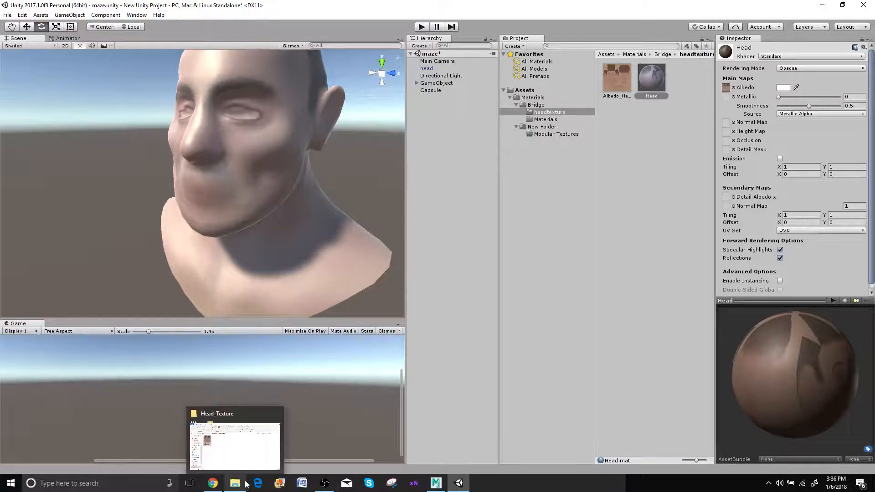
left_click(255, 451)
left_click_drag(295, 249, 360, 203)
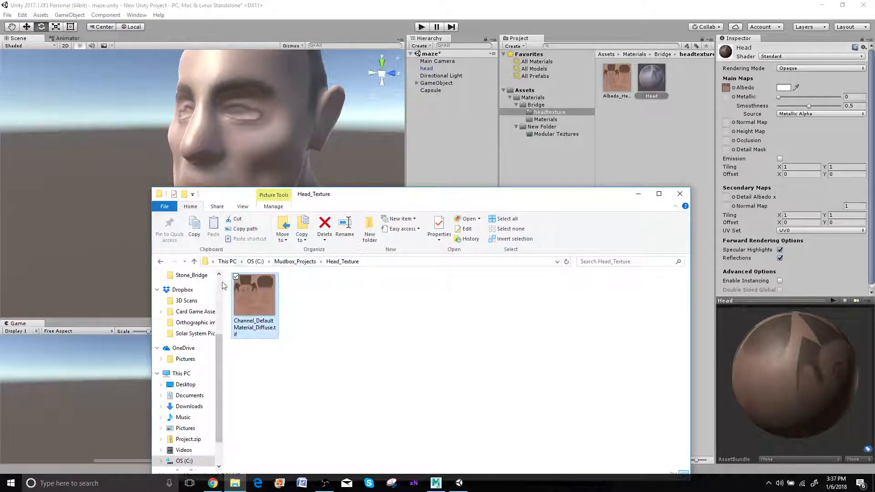
left_click(190, 388)
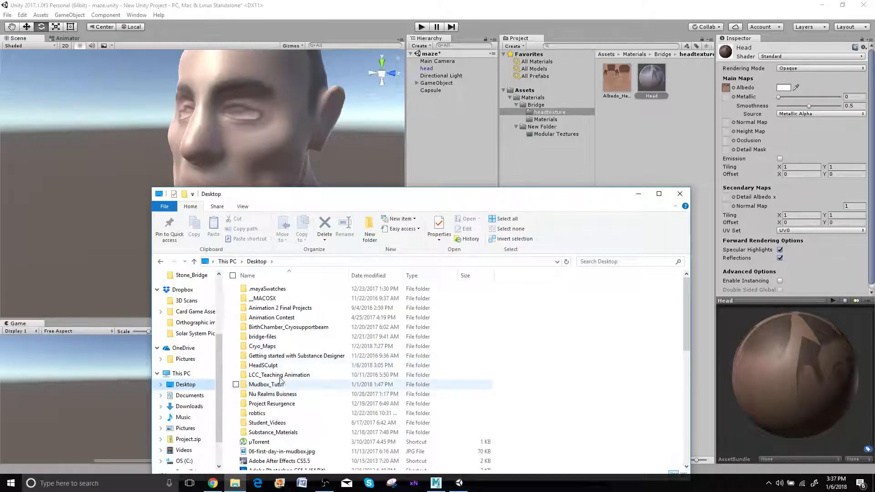
double_click(274, 365)
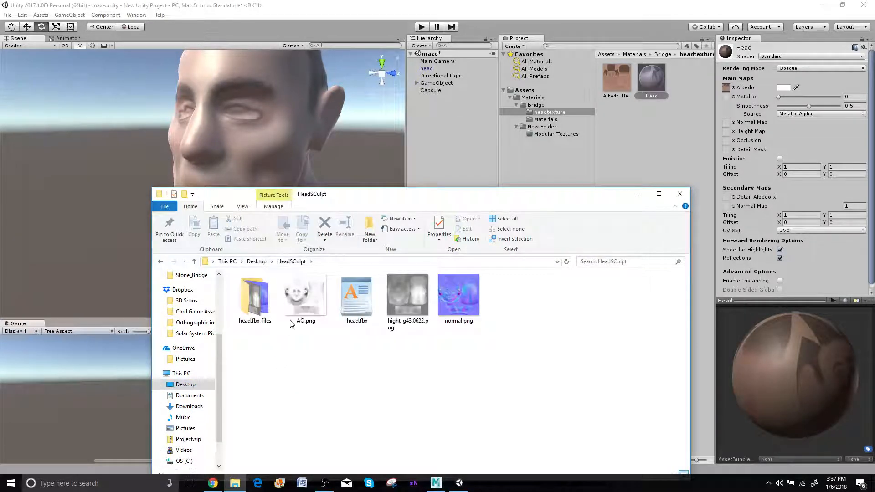
double_click(255, 303)
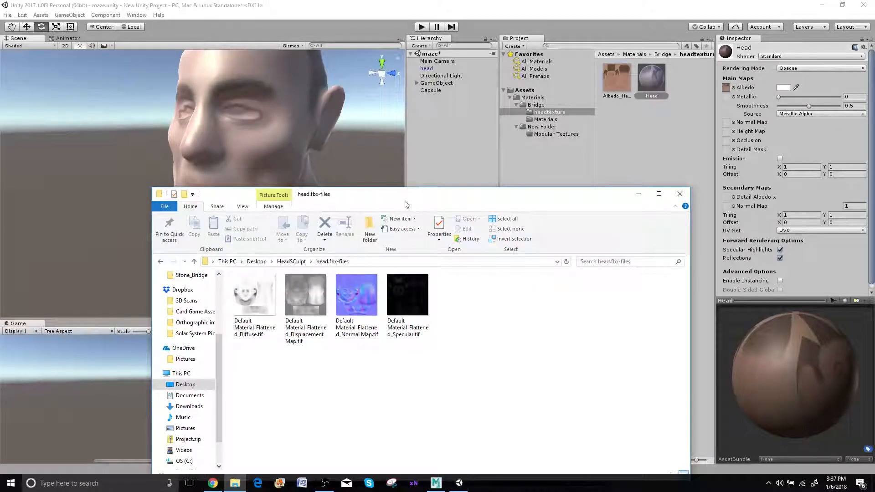
Import Default Material_Flattened_Normal Map.tif into Unity's headtexture folder and rename it NOrmal
left_click_drag(404, 205, 351, 236)
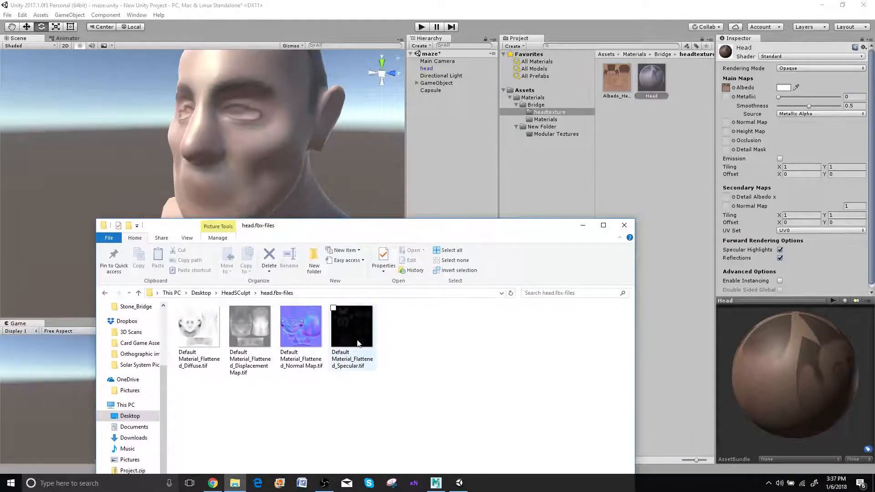
left_click_drag(301, 333, 654, 172)
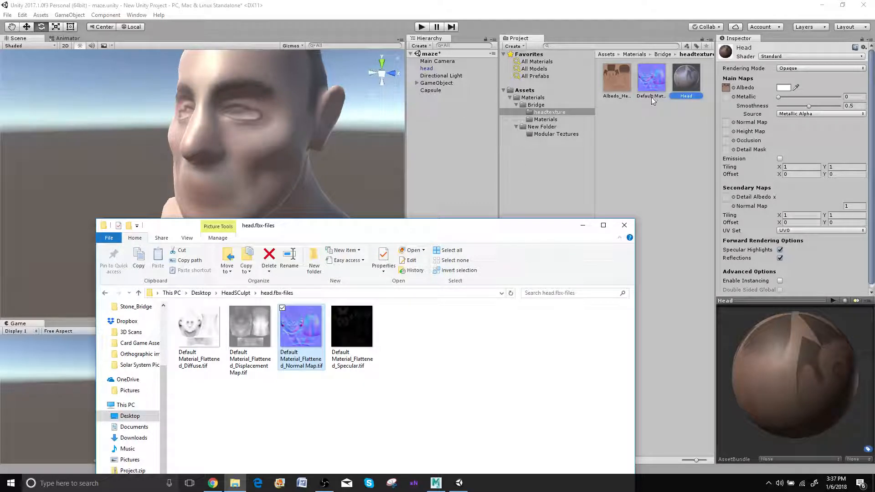
left_click(655, 97)
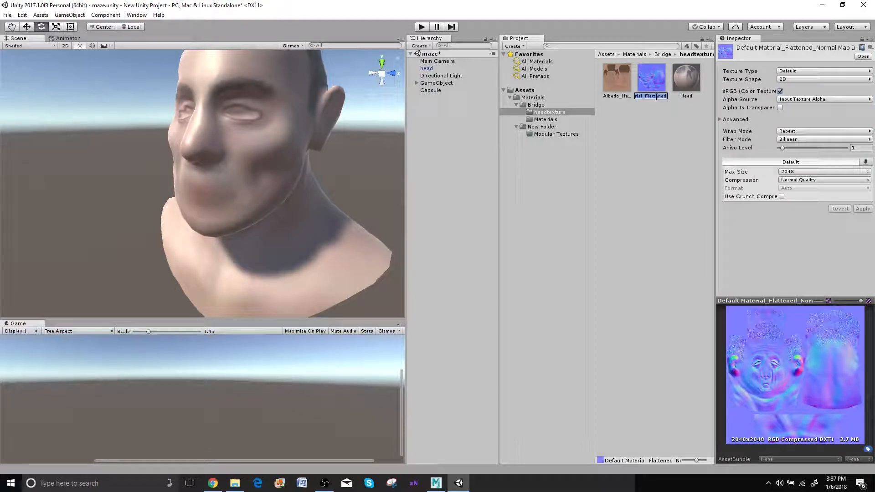
type("NOrmal")
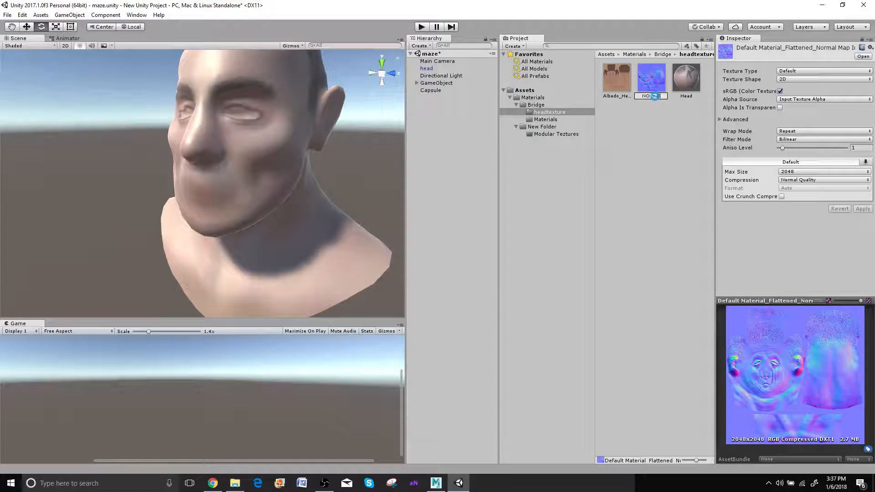
Assign the NOrmal texture to the Head material's Normal Map and mark the texture as a normal map
left_click(697, 83)
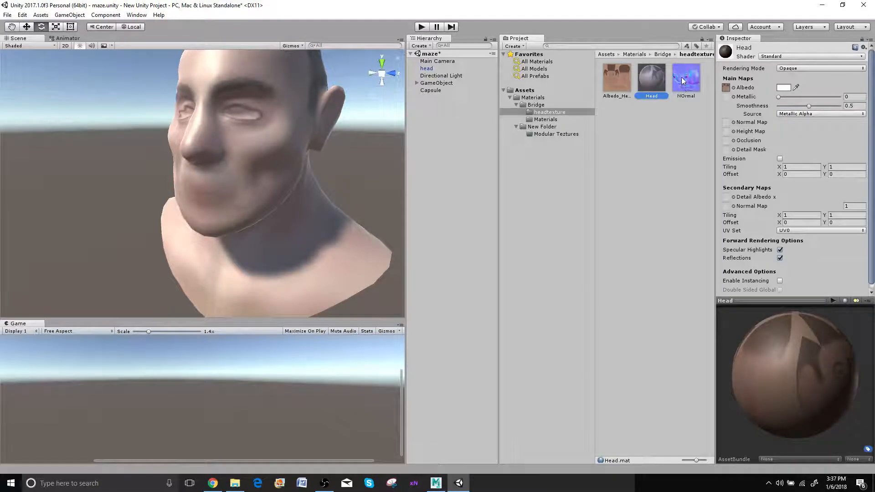
left_click_drag(682, 81, 726, 121)
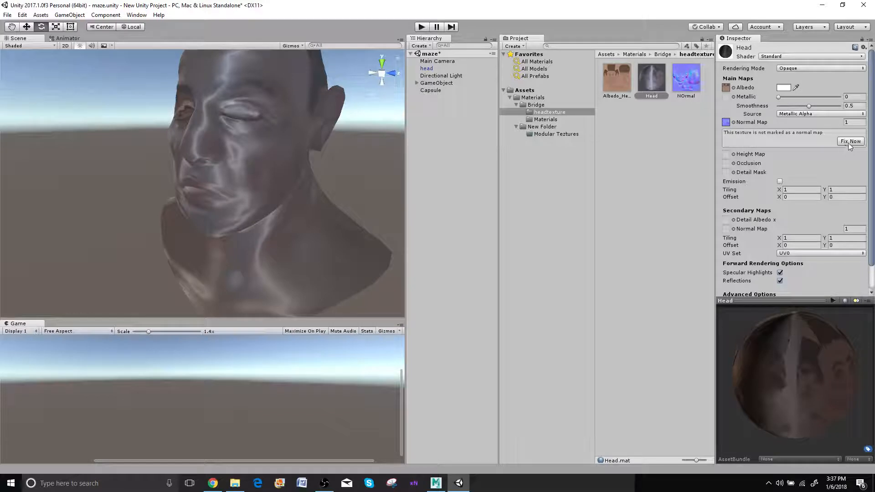
left_click(848, 141)
left_click(842, 141)
mouse_move(329, 185)
left_mouse_down("alt")
mouse_move(260, 183)
mouse_move(266, 217)
mouse_move(445, 194)
mouse_move(428, 172)
mouse_move(385, 174)
left_mouse_up("alt")
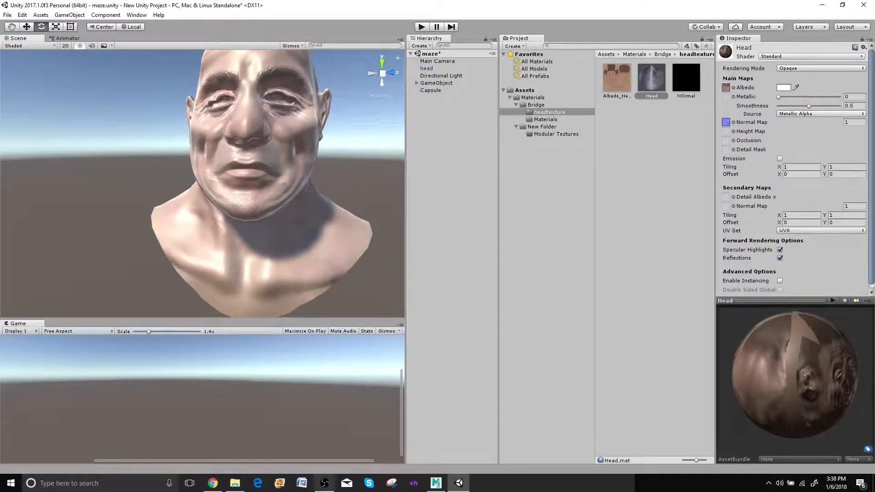
Import Default Material_Flattened_Displacement Map.tif from File Explorer into Unity's headtexture folder and rename it Height
mouse_move(318, 491)
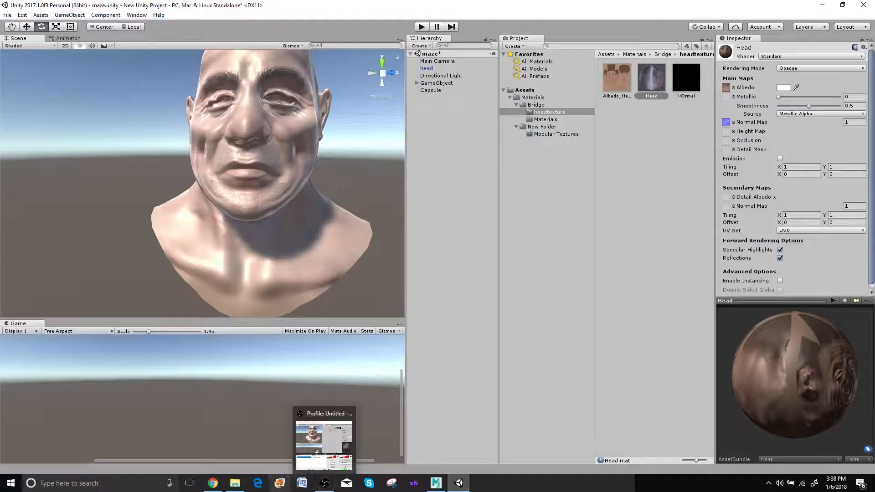
left_click(234, 483)
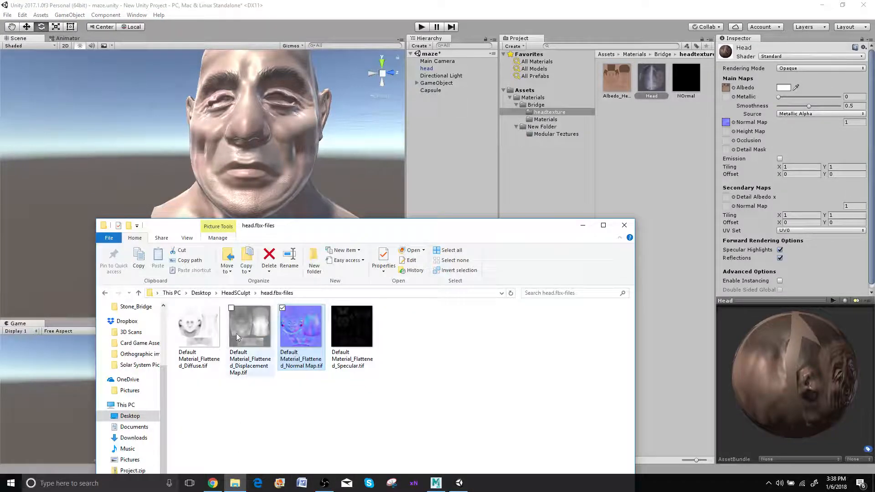
left_click(241, 360)
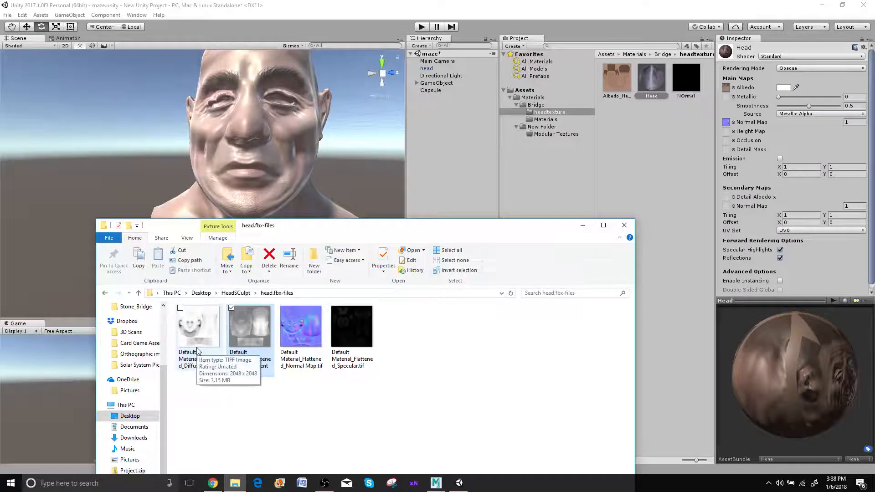
left_click(203, 360)
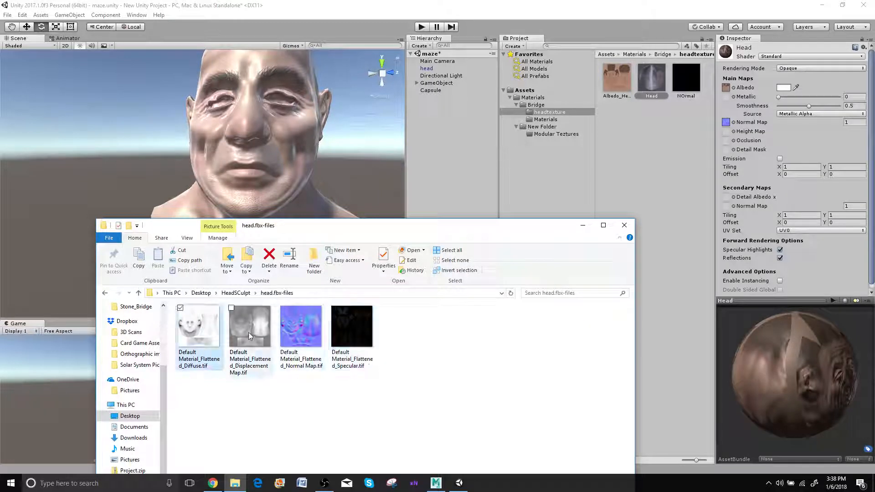
left_click_drag(249, 337, 671, 157)
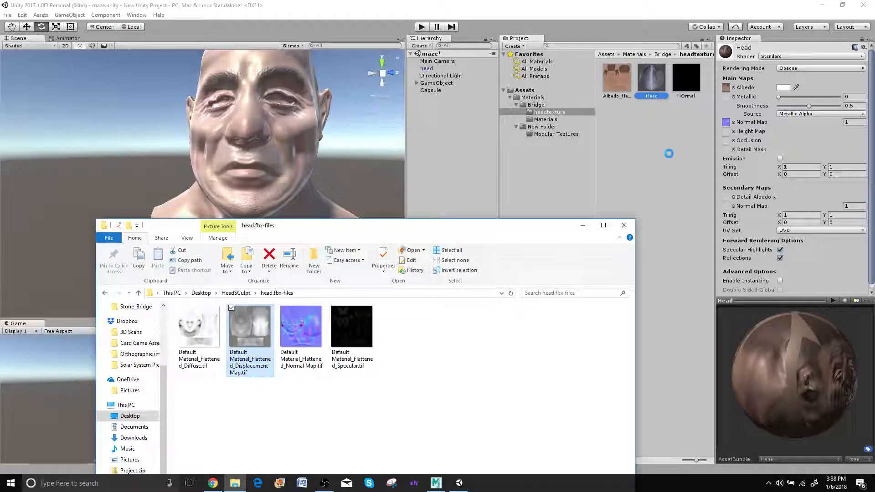
left_click(649, 97)
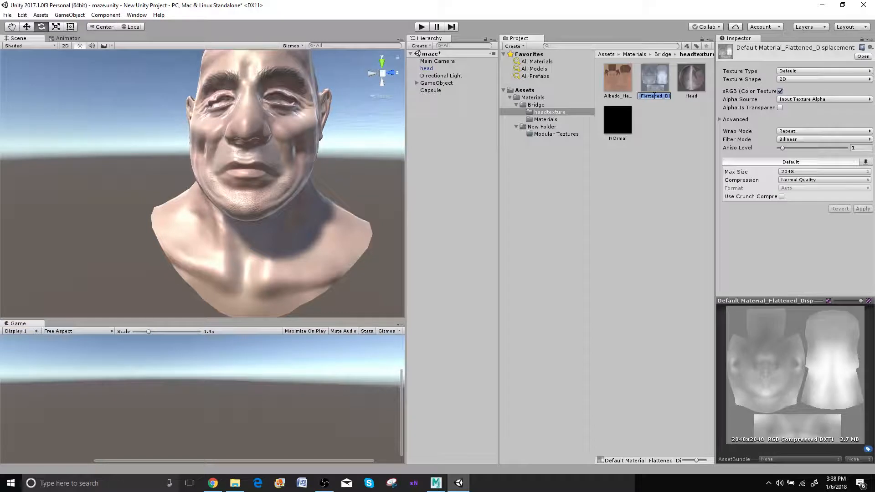
type("Hea")
Assign the Height texture to the Head material's Height Map and inspect the head model in the scene
left_click(679, 80)
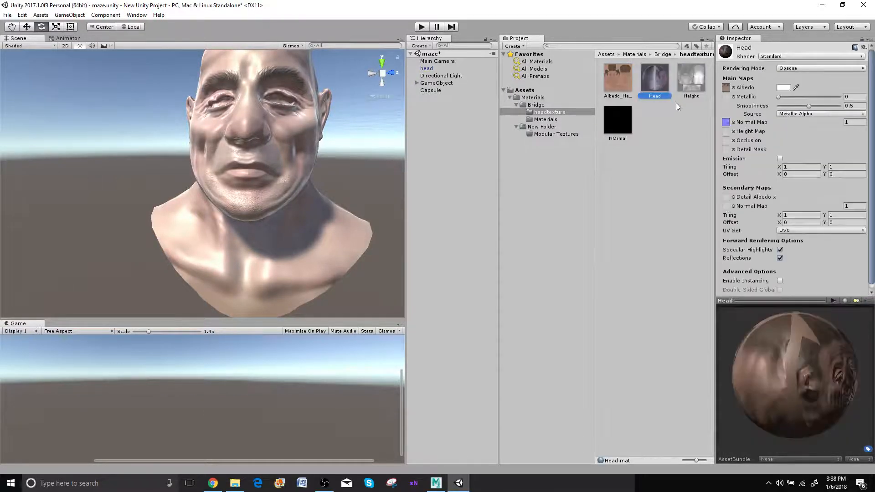
left_click_drag(687, 83, 728, 133)
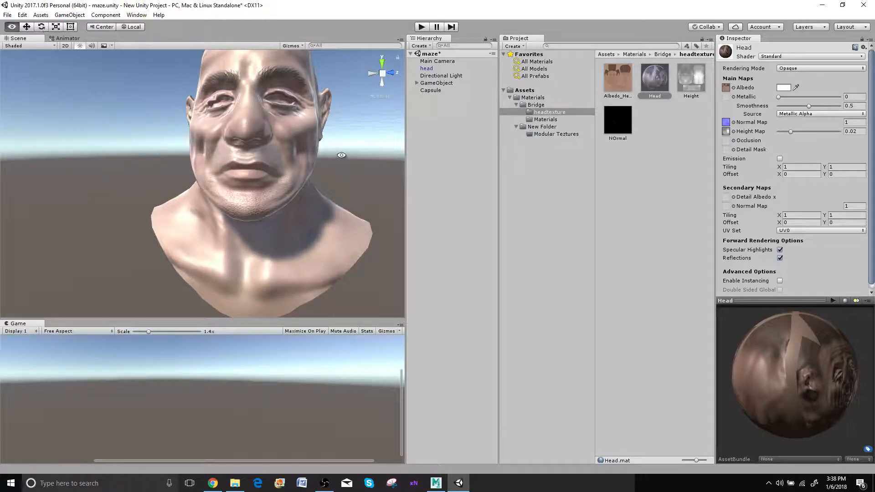
left_click_drag(341, 155, 372, 144, "alt")
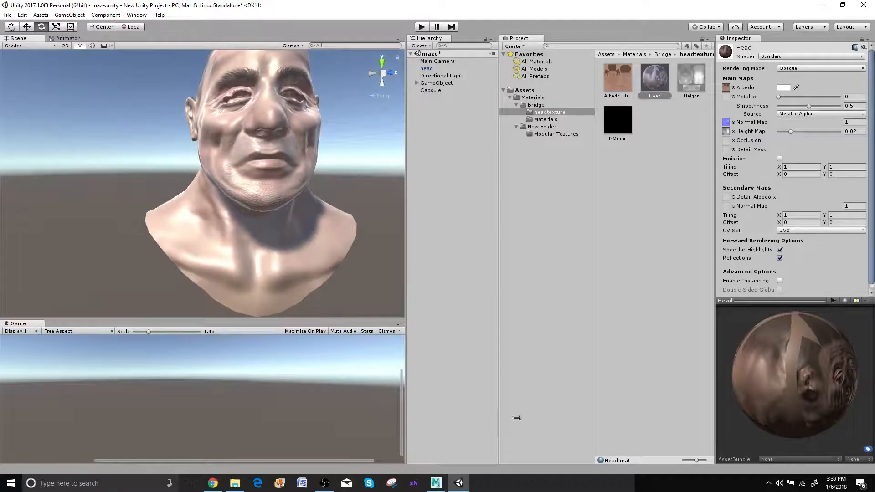
In File Explorer's head.fbx-files folder, rename Default Material_Flattened_Diffuse.tif as AO
mouse_move(459, 484)
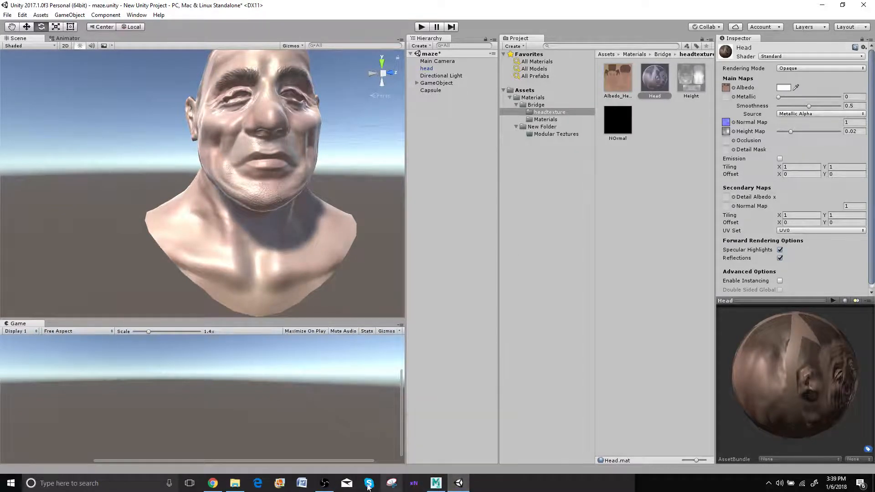
mouse_move(239, 486)
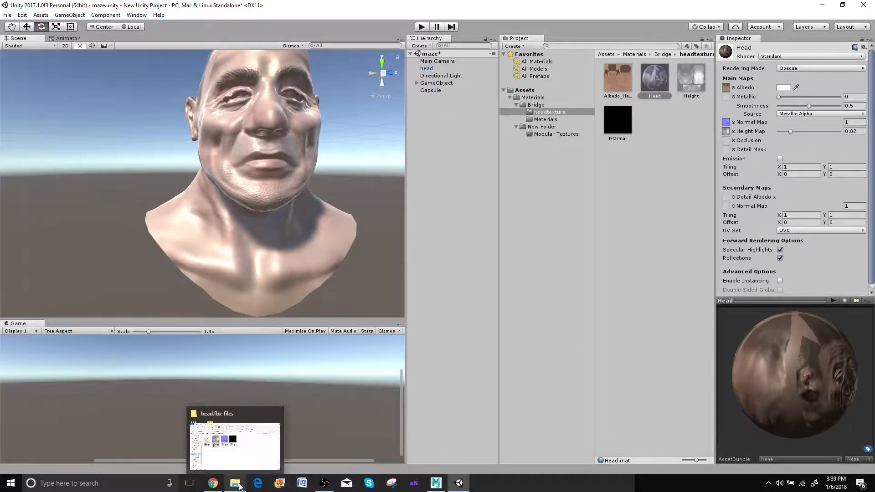
left_click(245, 445)
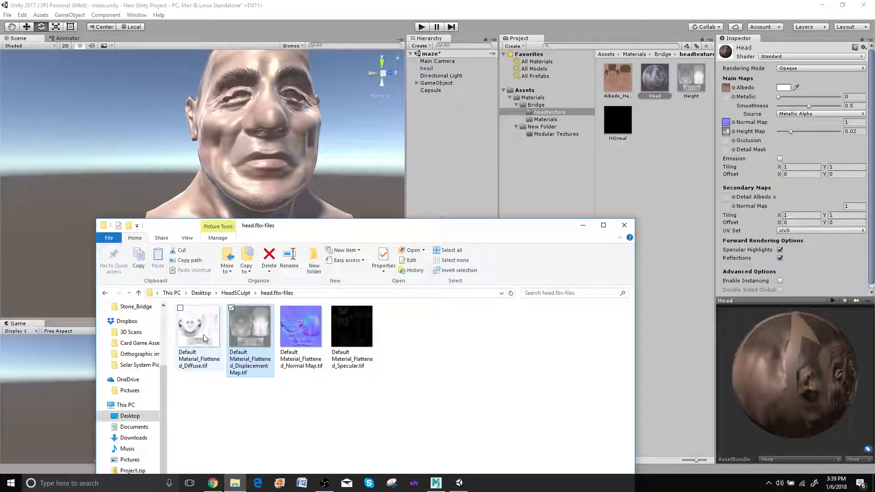
left_click(197, 366)
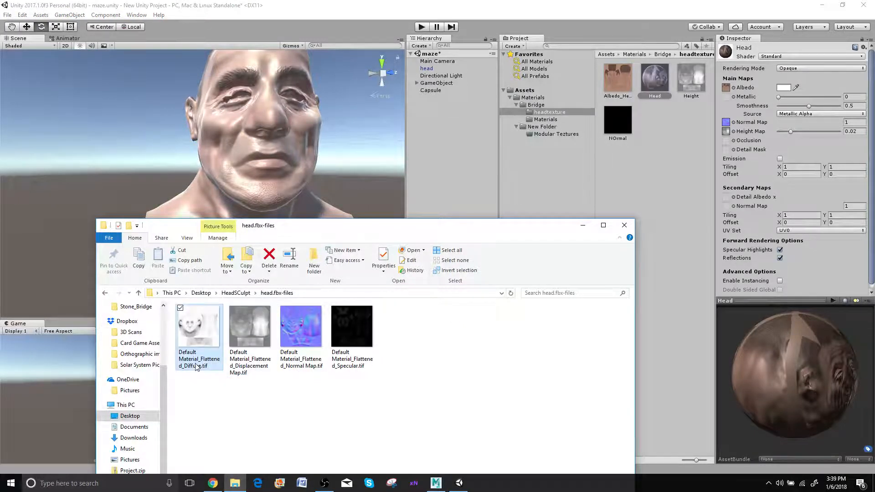
left_click(191, 365)
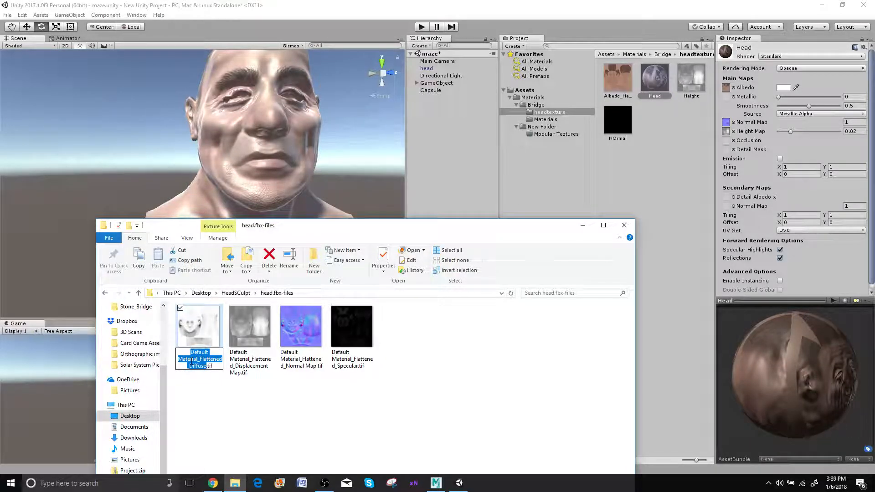
type("Occlus")
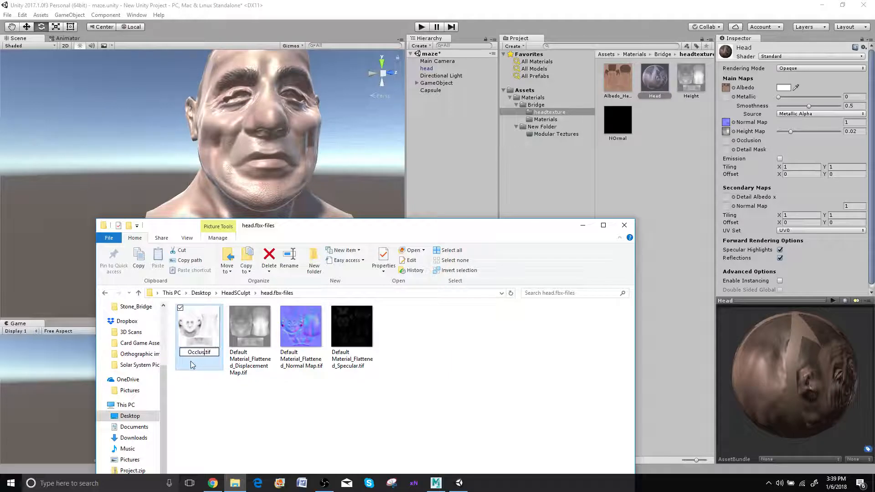
key("BackSpace")
key("BackSpace")
key("BackSpace")
key("BackSpace")
key("BackSpace")
type("AO")
key("Return")
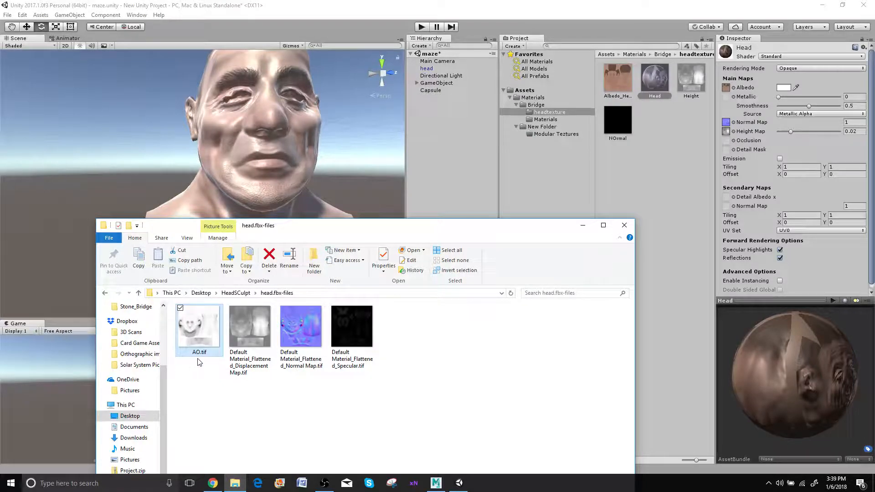
Import AO.tif into Unity's headtexture folder and assign it to the Head material's Occlusion map
left_click_drag(199, 328, 666, 165)
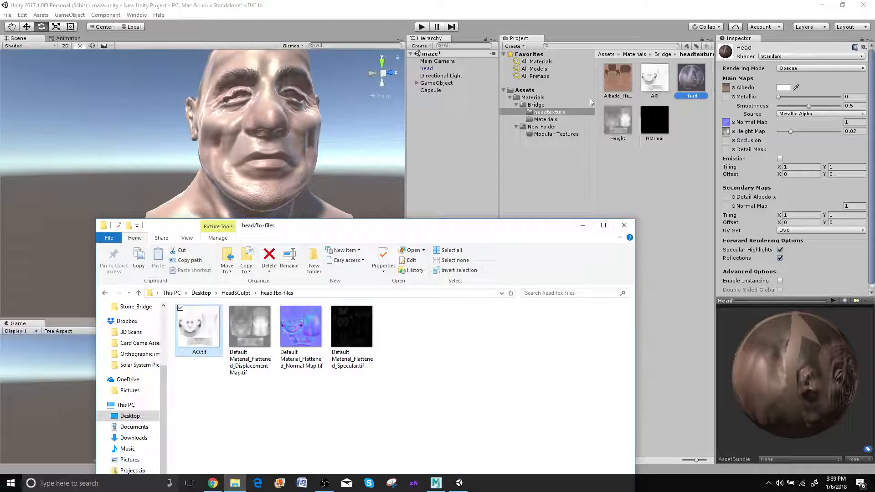
left_click_drag(655, 85, 729, 143)
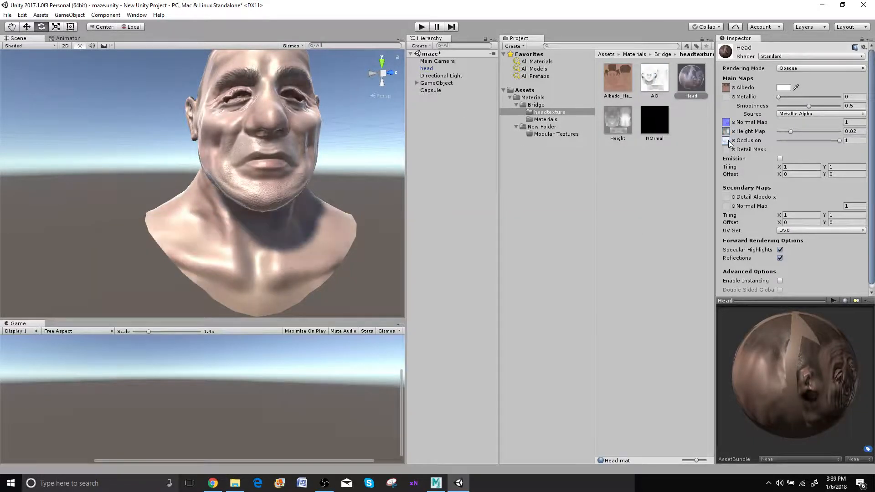
left_click_drag(302, 165, 211, 188, "alt")
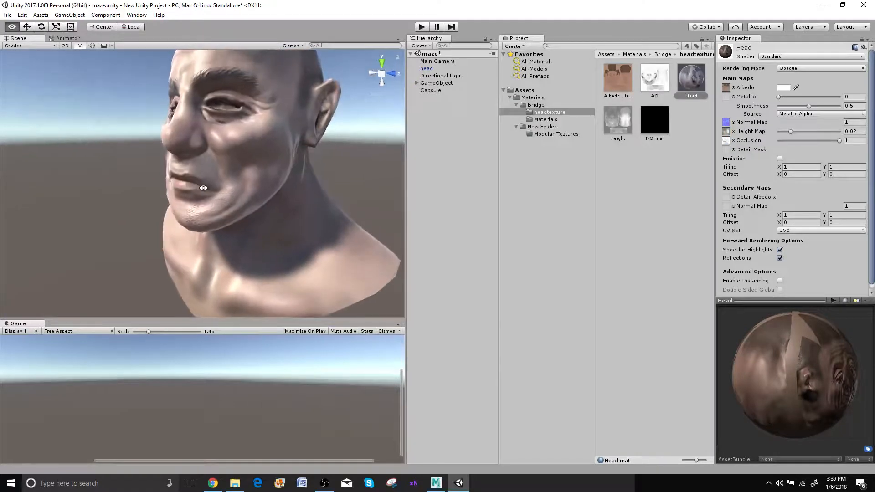
middle_click_drag(211, 188, 211, 187)
left_click_drag(211, 188, 210, 216, "alt")
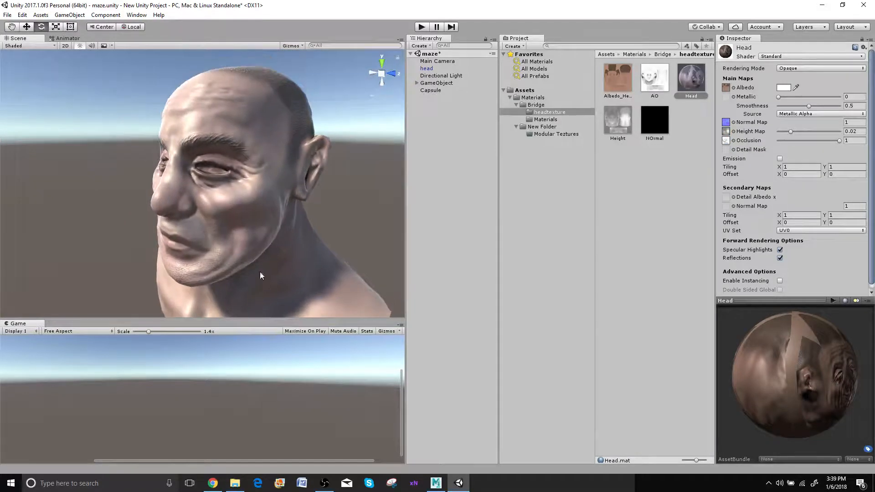
Import Default Material_Flattened_Specular.tif from File Explorer into Unity's headtexture folder and assign it to the Head material's Metallic map
mouse_move(235, 483)
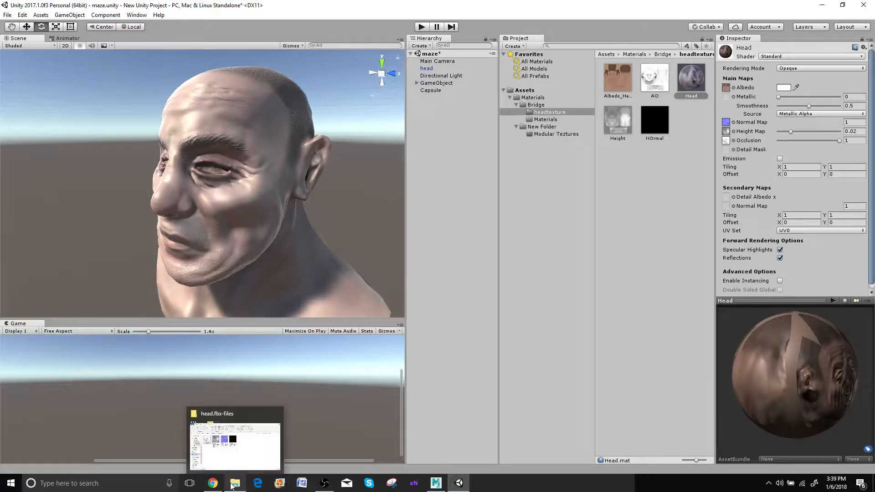
left_click(227, 444)
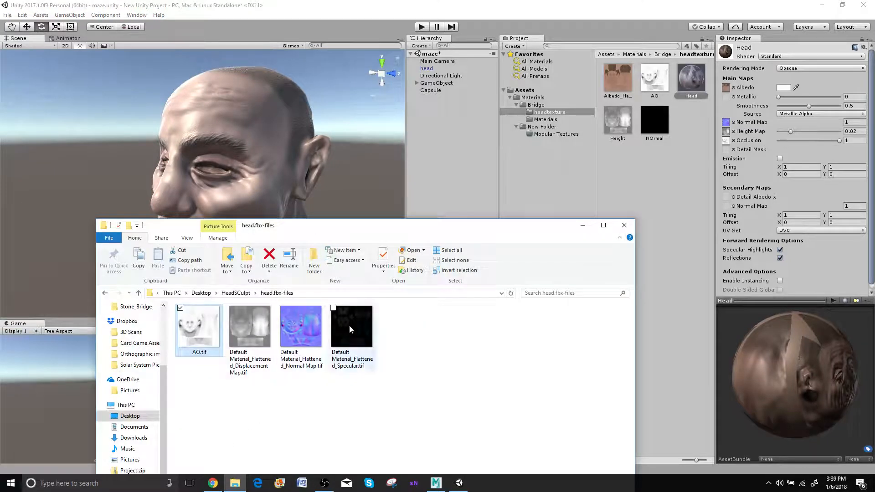
left_click_drag(349, 326, 666, 212)
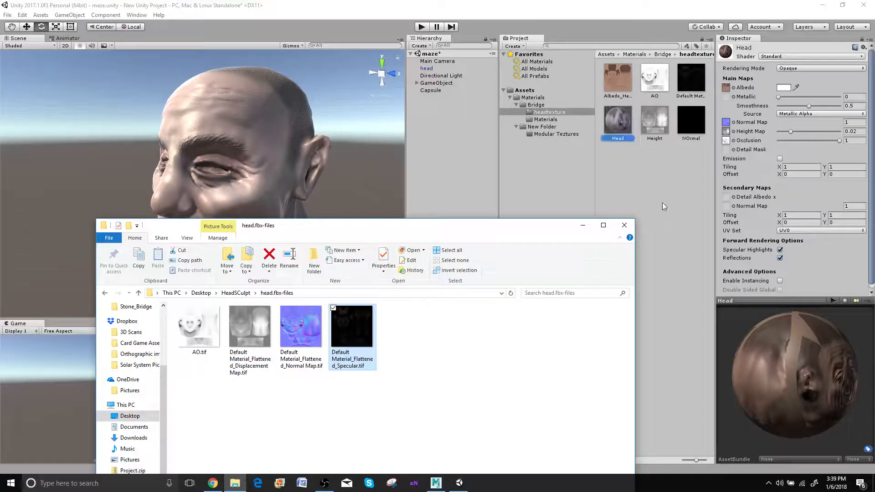
left_click(582, 225)
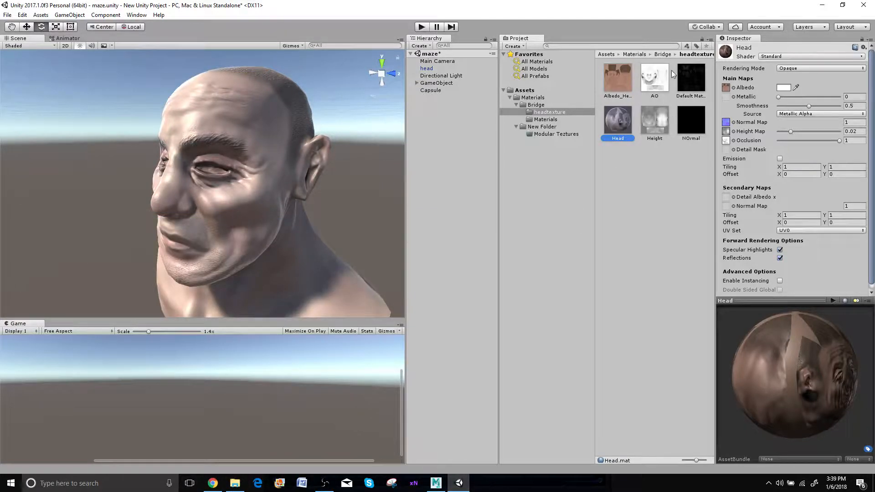
left_click_drag(685, 81, 726, 97)
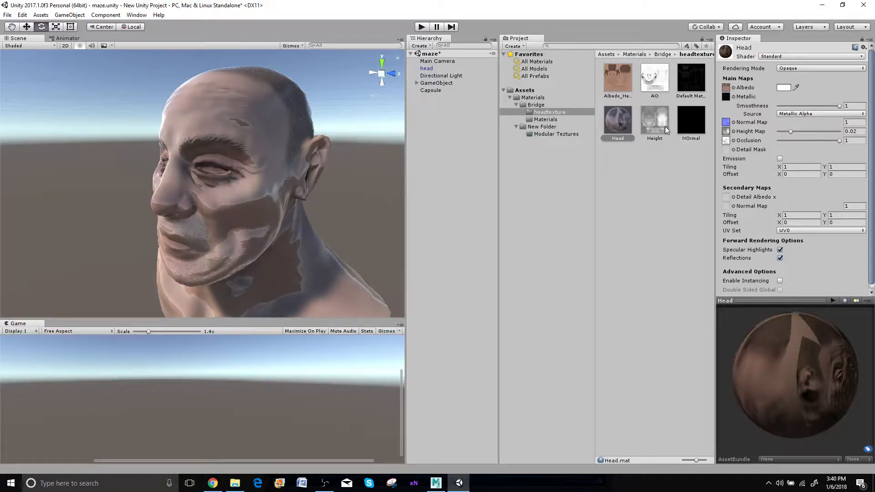
Lower the Head material's Smoothness to 0.411, checking the shine on the face up close
left_click_drag(838, 107, 805, 112)
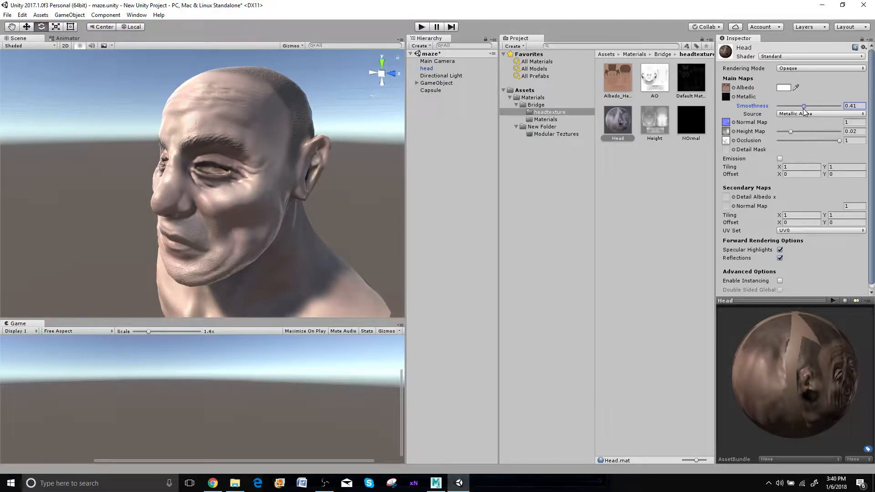
mouse_move(160, 182)
left_mouse_down("alt")
mouse_move(275, 182)
mouse_move(166, 195)
left_mouse_up("alt")
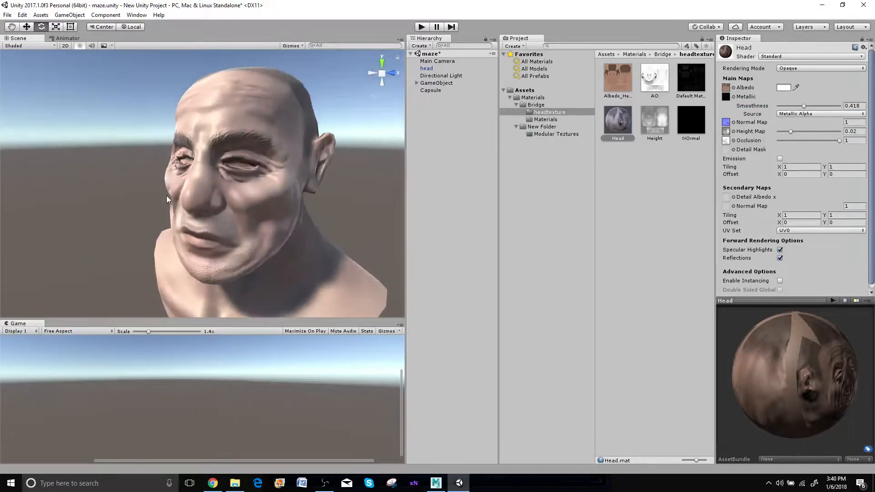
scroll(166, 195, "up", 5)
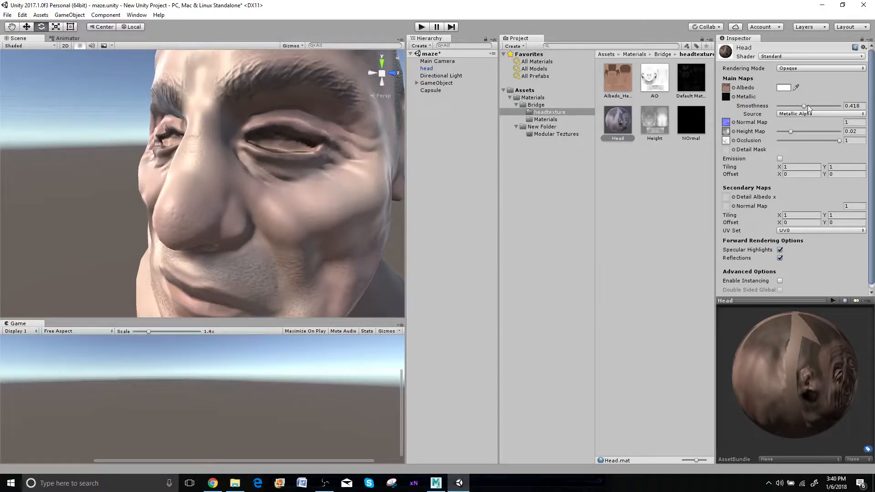
mouse_move(805, 106)
left_mouse_down()
mouse_move(796, 111)
mouse_move(807, 114)
mouse_move(792, 113)
mouse_move(803, 116)
left_mouse_up()
Examine the textured head model in the scene from both sides and up close around the eyes and cheeks
scroll(137, 255, "down", 6)
left_click_drag(234, 236, 375, 221, "alt")
scroll(208, 233, "up", 3)
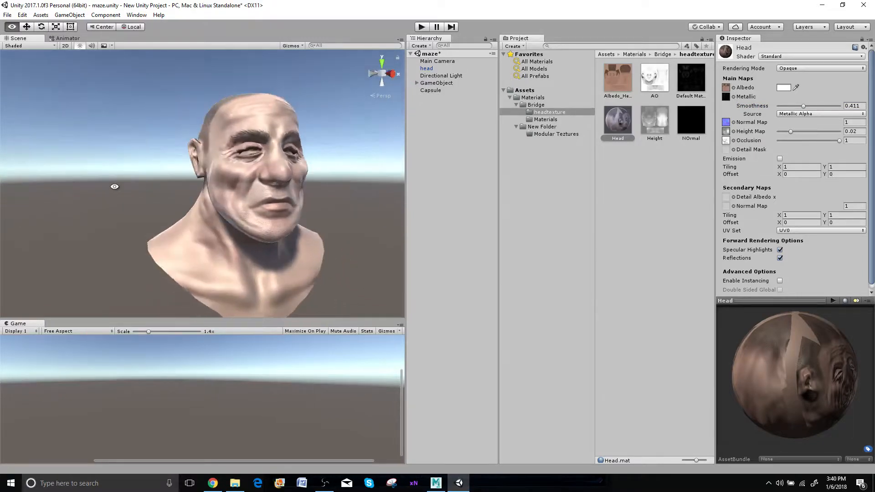
left_click_drag(114, 186, 247, 209, "alt")
scroll(237, 214, "up", 6)
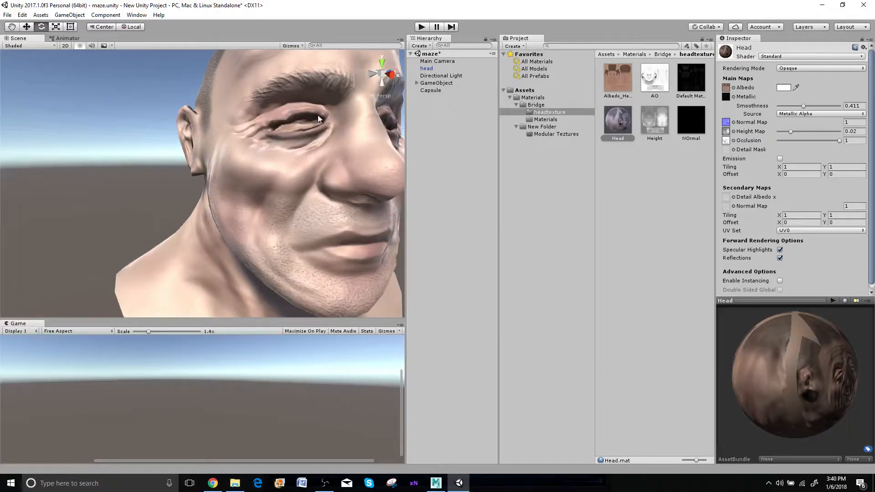
scroll(316, 174, "down", 6)
left_click_drag(316, 174, 195, 177, "alt")
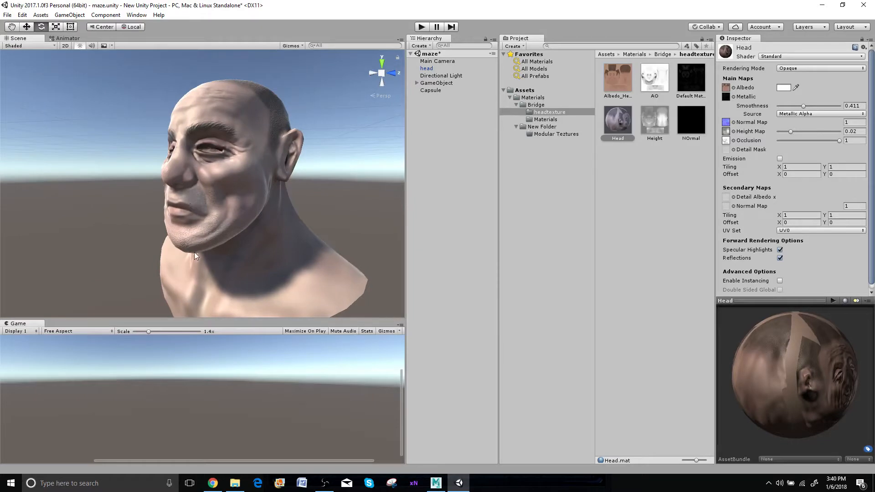
left_click_drag(193, 255, 235, 250, "alt")
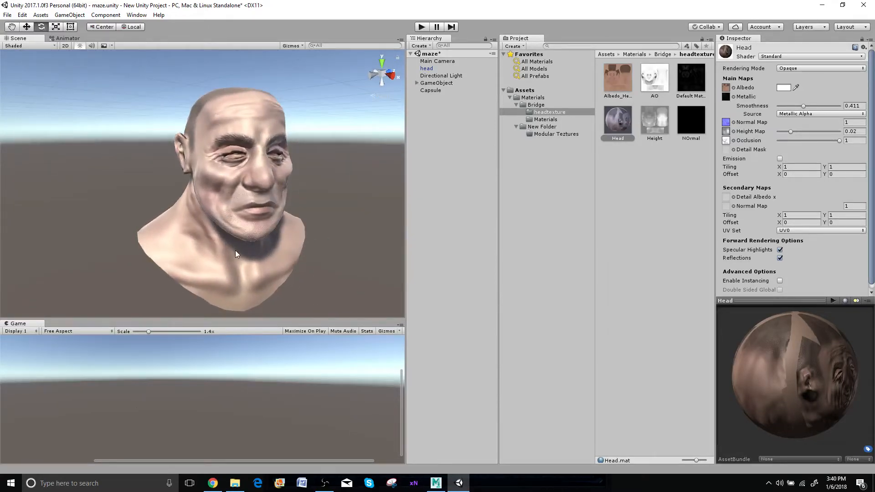
scroll(235, 251, "up", 5)
scroll(236, 252, "down", 4)
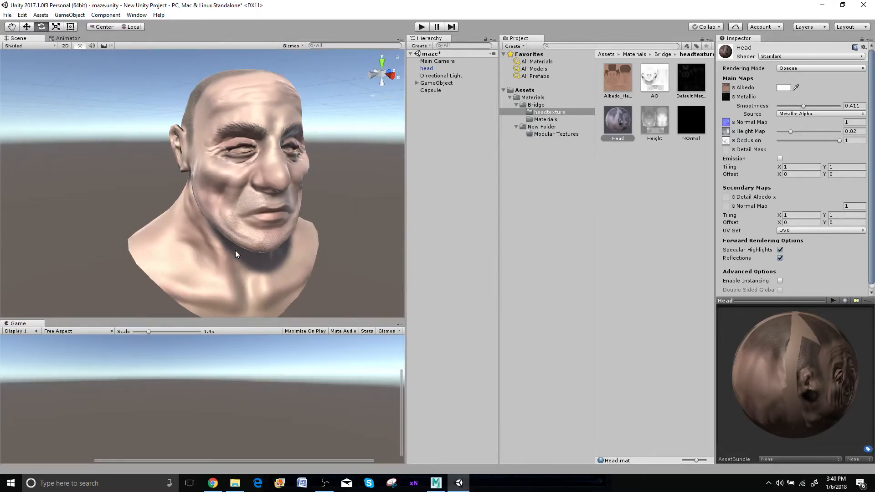